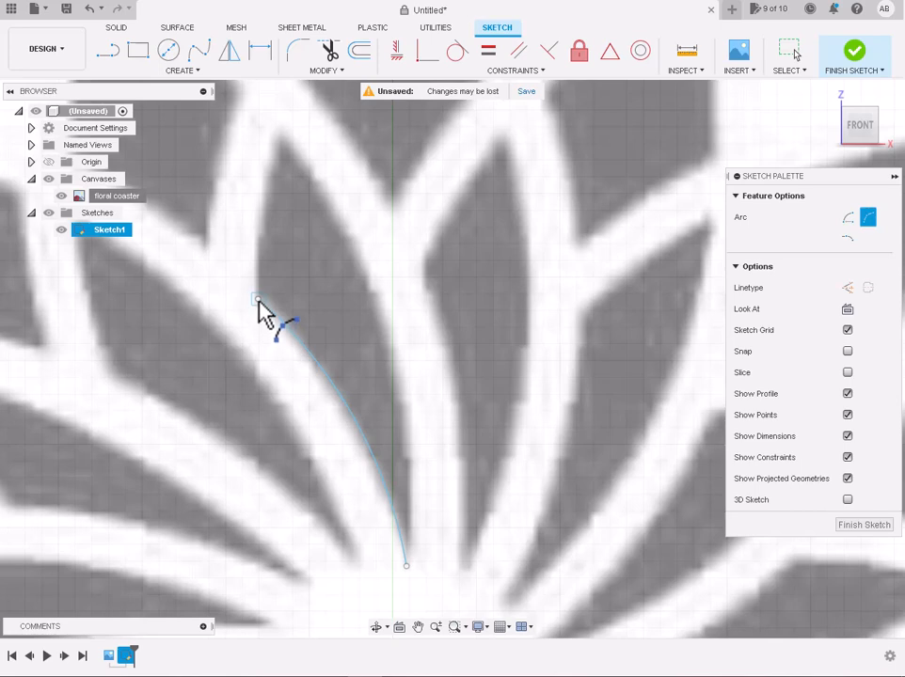
- Trace the inner petal's upper left edge with a 3-point arc from the existing arc's upper end to the petal tip
{"action": "left_click", "coordinate": [258, 299]}
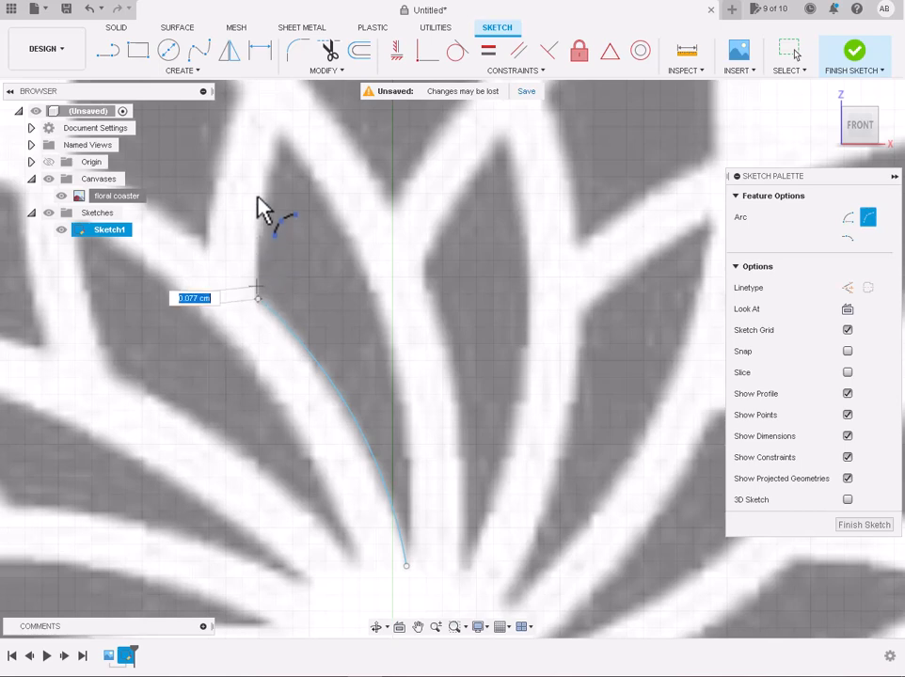
{"action": "scroll", "coordinate": [282, 140], "scroll_direction": "up", "scroll_amount": 3}
{"action": "left_click", "coordinate": [281, 138]}
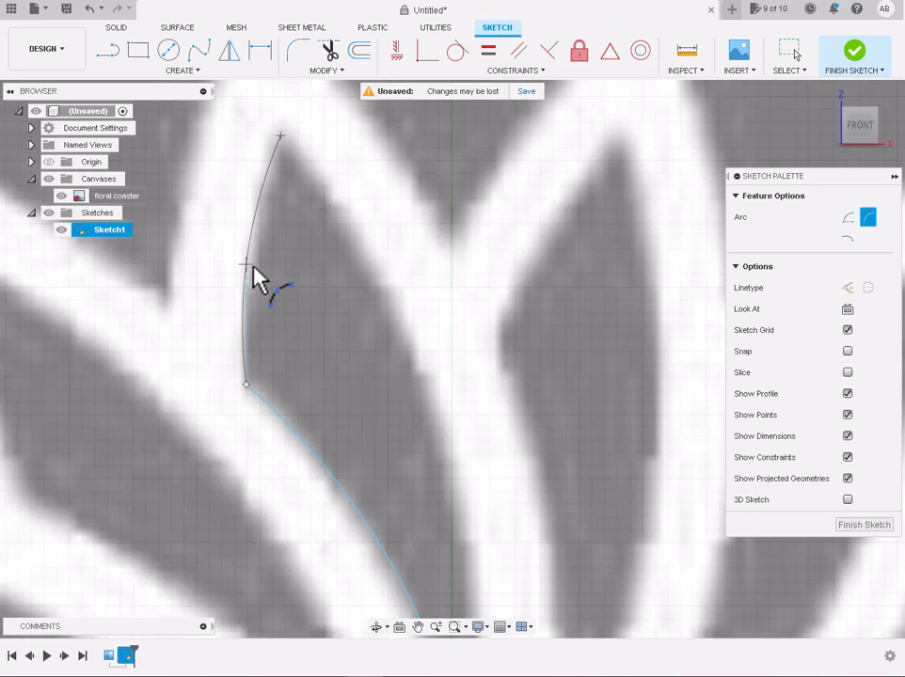
{"action": "scroll", "coordinate": [252, 252], "scroll_direction": "up", "scroll_amount": 2}
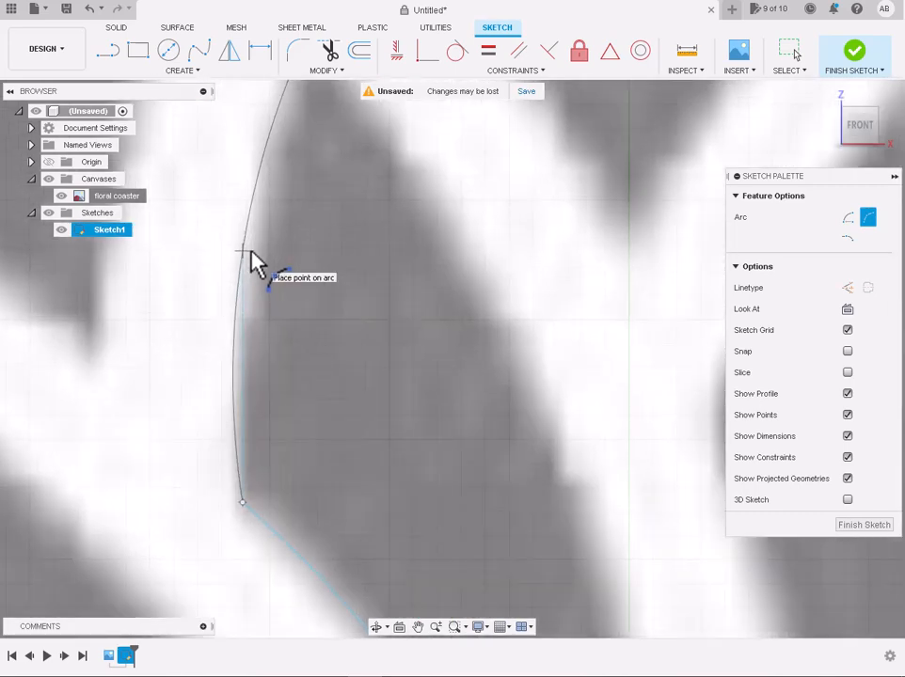
{"action": "left_click", "coordinate": [255, 254]}
{"action": "scroll", "coordinate": [260, 266], "scroll_direction": "down", "scroll_amount": 4}
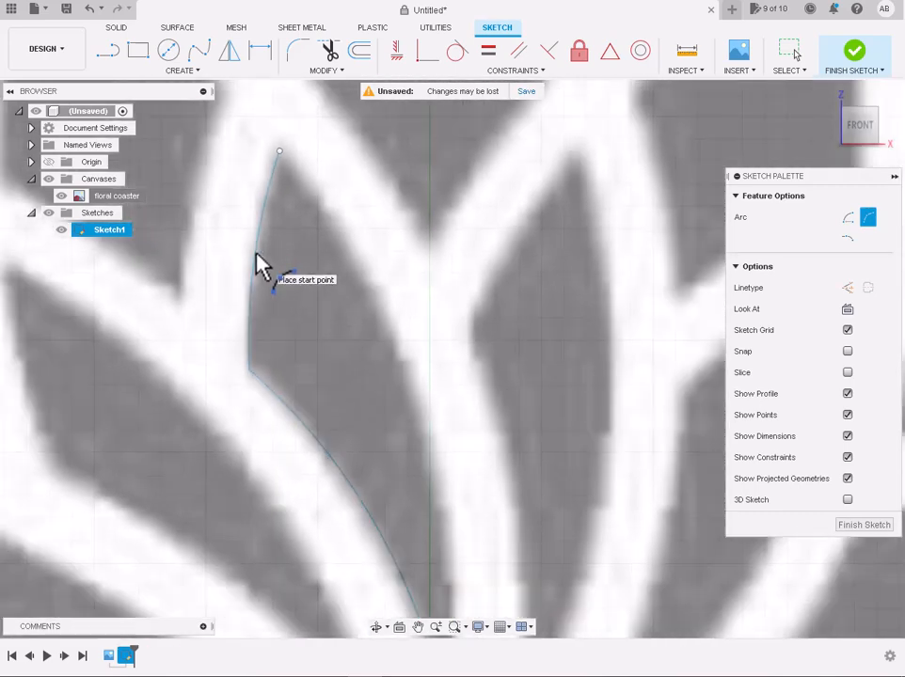
- Close the inner petal outline with a 3-point arc along its right edge, from the tip to the lower end near the centre
{"action": "left_click", "coordinate": [272, 183]}
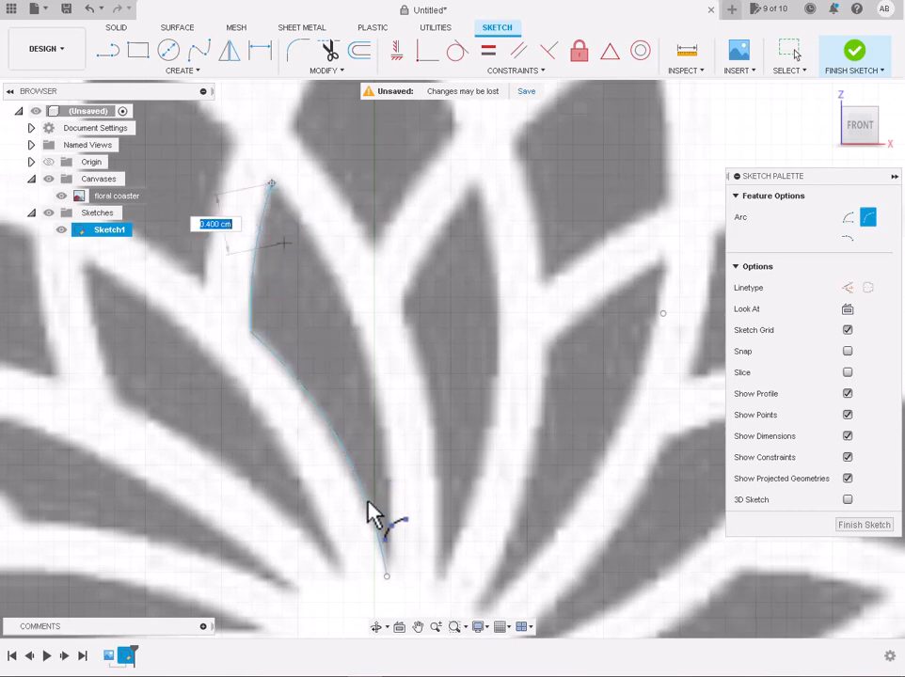
{"action": "left_click", "coordinate": [387, 576]}
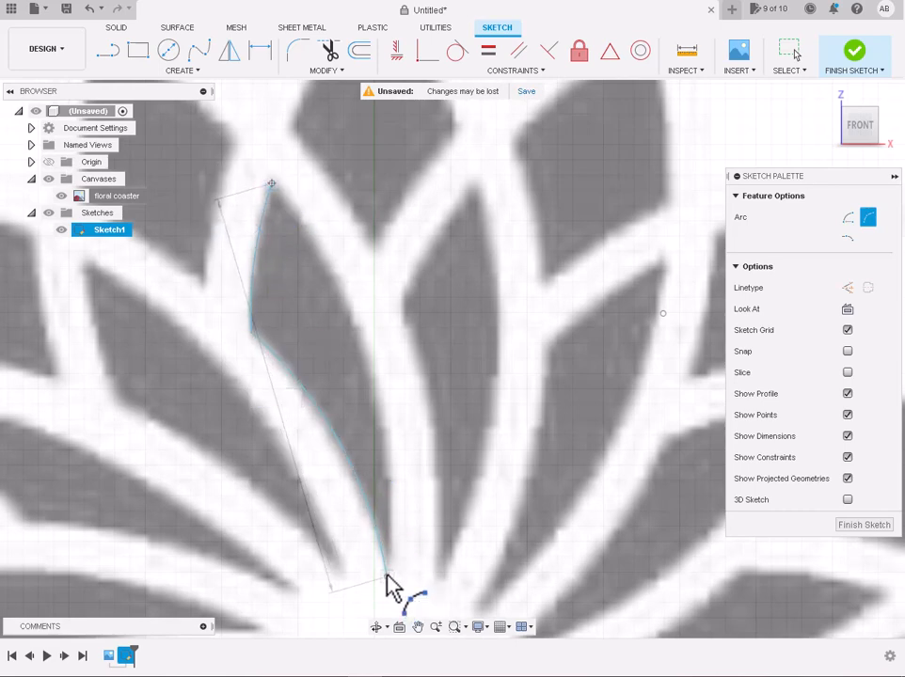
{"action": "left_click", "coordinate": [373, 372]}
{"action": "scroll", "coordinate": [373, 371], "scroll_direction": "down", "scroll_amount": 3}
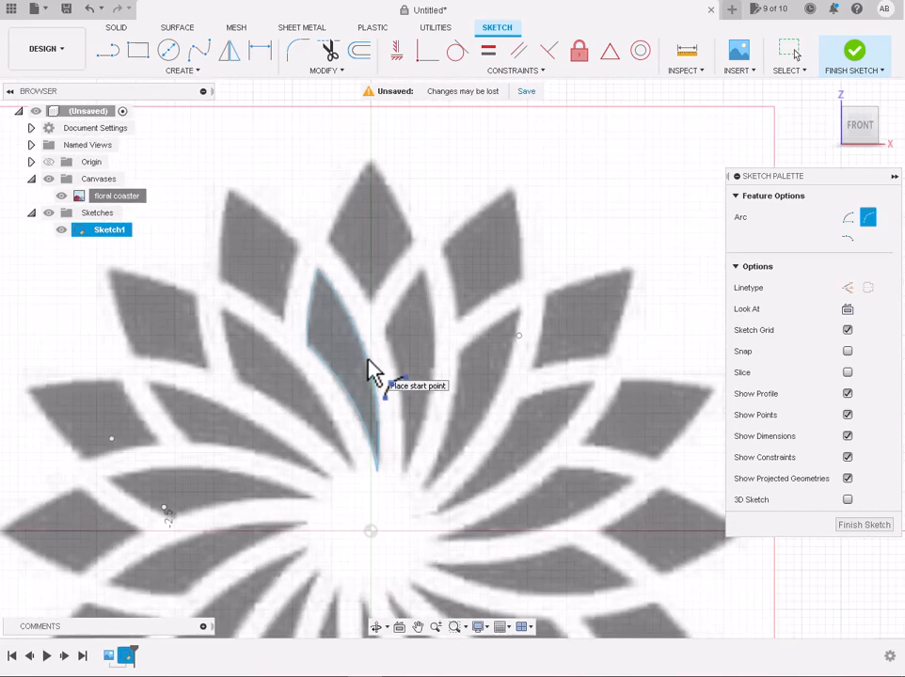
{"action": "key", "text": "Escape"}
- Pattern the three inner petal curves circularly around the origin as a full distribution with a quantity of 16
{"action": "scroll", "coordinate": [367, 360], "scroll_direction": "down", "scroll_amount": 5}
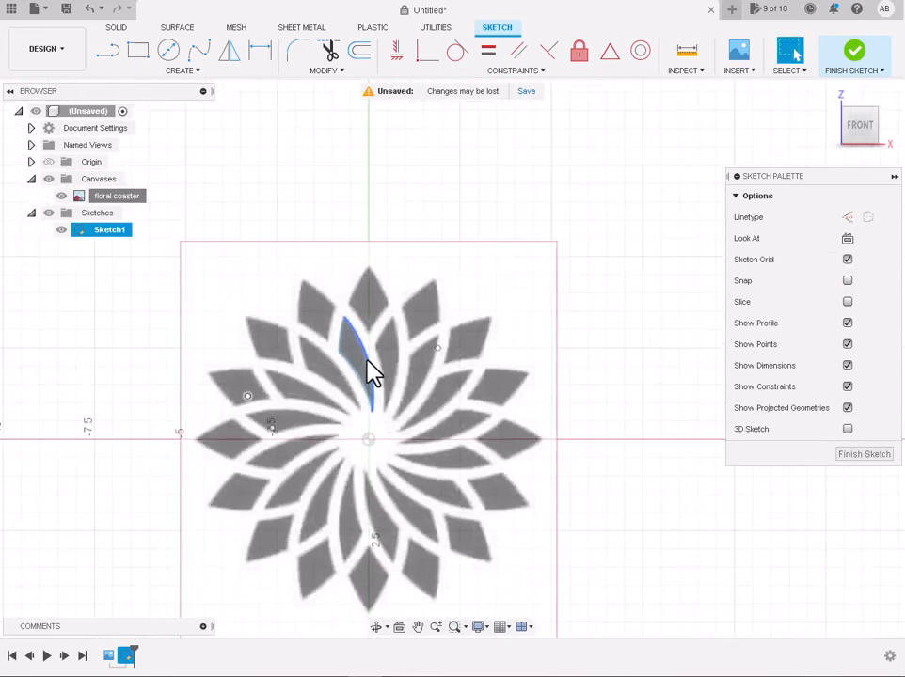
{"action": "double_click", "coordinate": [366, 360]}
{"action": "scroll", "coordinate": [356, 475], "scroll_direction": "up", "scroll_amount": 4}
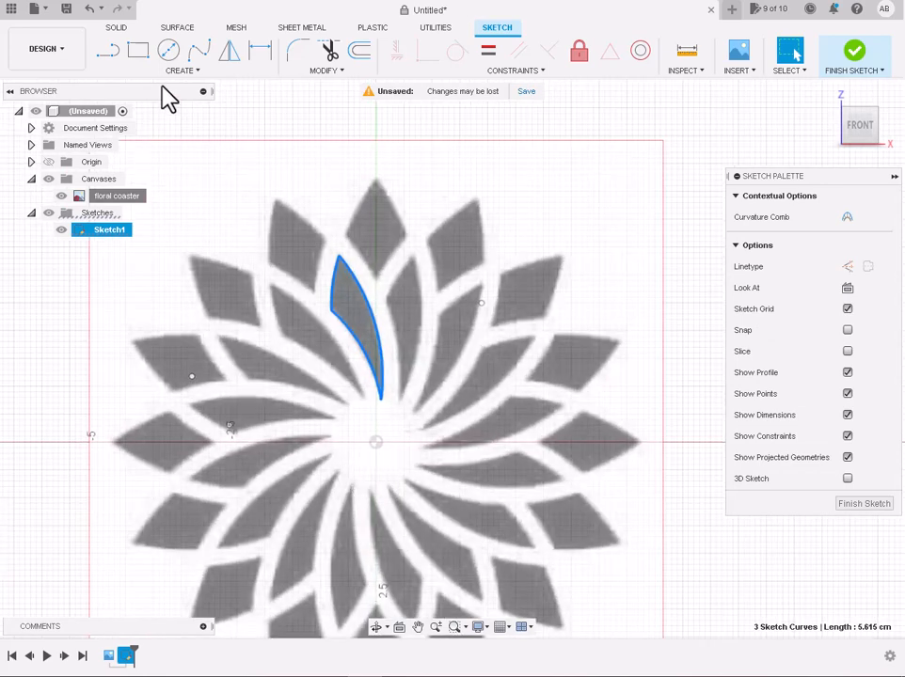
{"action": "left_click", "coordinate": [180, 71]}
{"action": "left_click", "coordinate": [181, 273]}
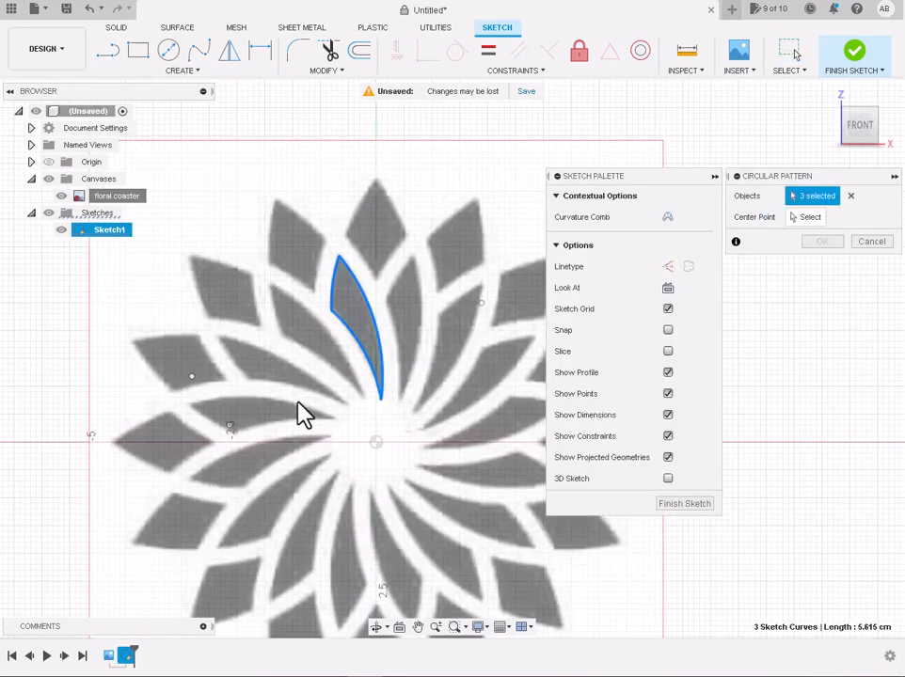
{"action": "left_click", "coordinate": [810, 217]}
{"action": "left_click", "coordinate": [376, 442]}
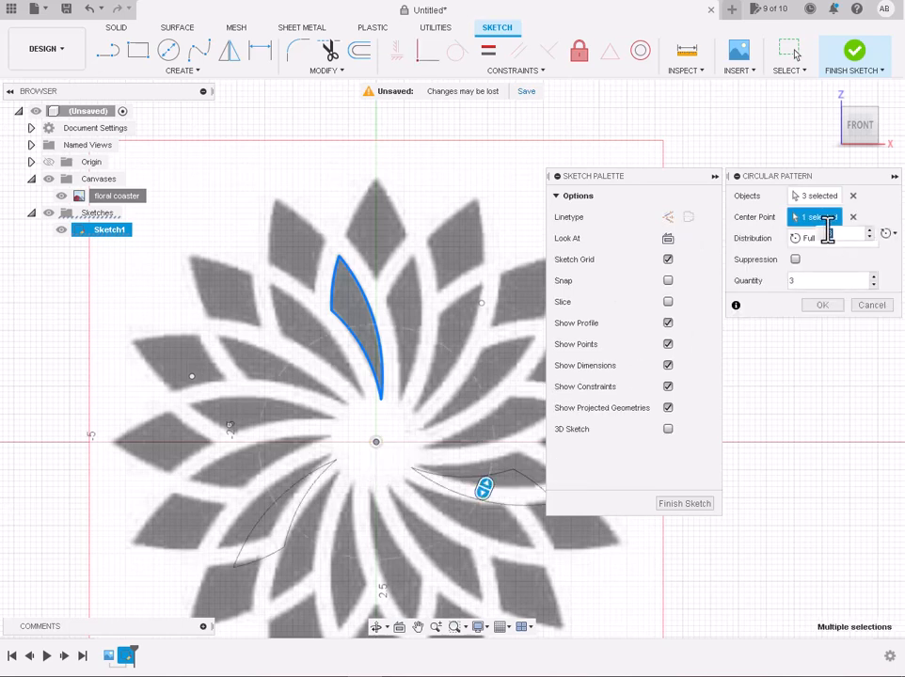
{"action": "left_click", "coordinate": [793, 284]}
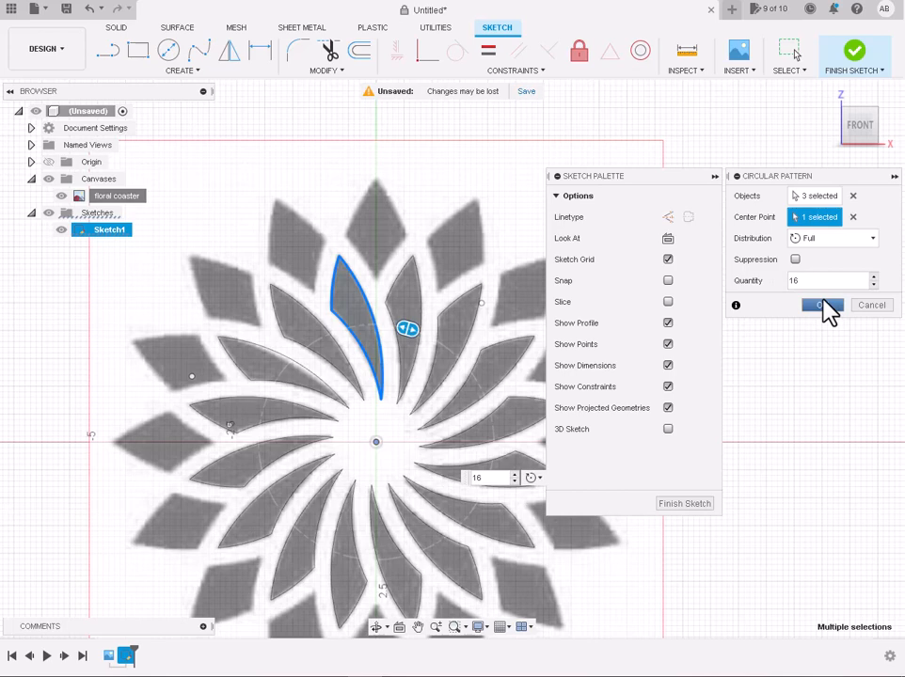
{"action": "left_click", "coordinate": [823, 306]}
{"action": "scroll", "coordinate": [394, 196], "scroll_direction": "up", "scroll_amount": 6}
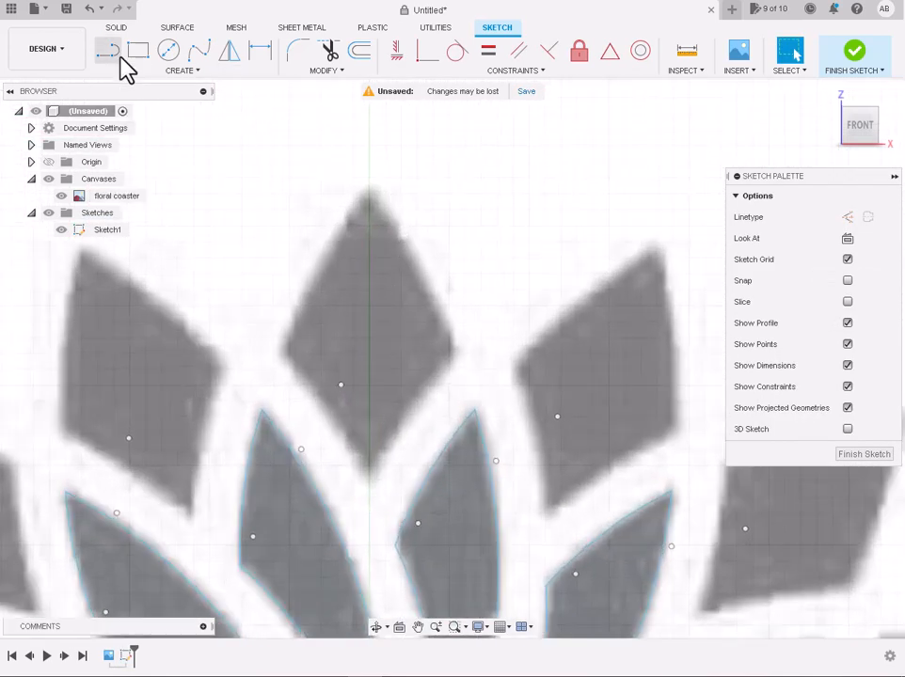
{"action": "left_click", "coordinate": [113, 54]}
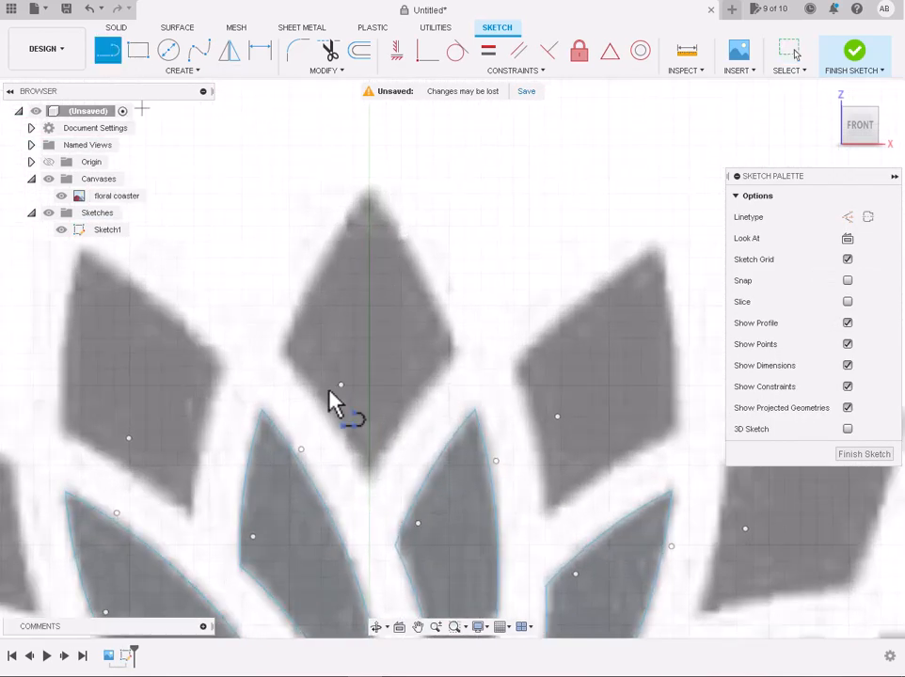
{"action": "left_click", "coordinate": [369, 475]}
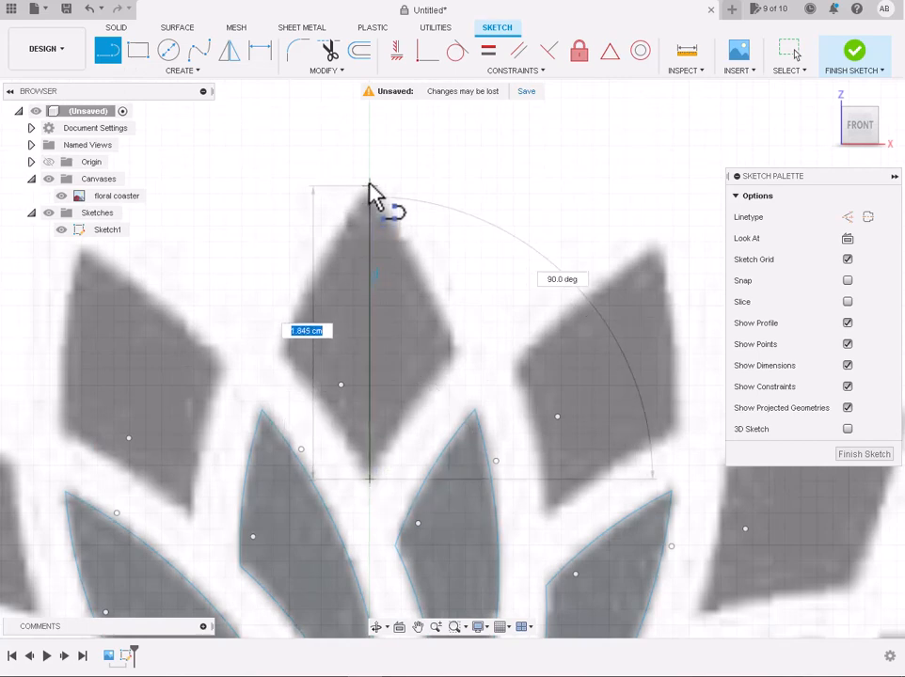
{"action": "left_click", "coordinate": [369, 184]}
{"action": "key", "text": "Escape"}
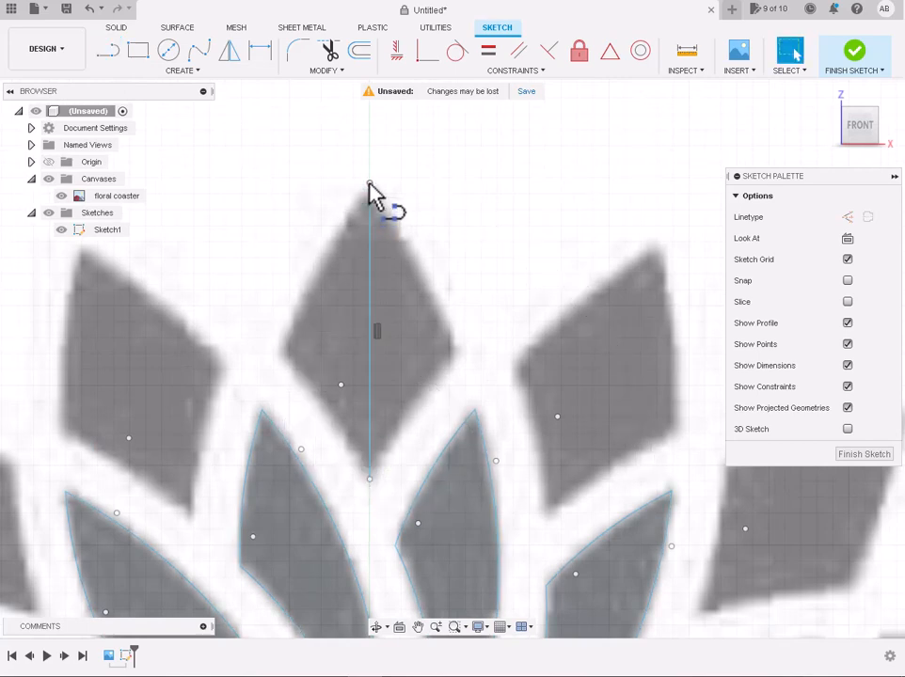
{"action": "left_click", "coordinate": [371, 250]}
{"action": "key", "text": "Delete"}
- Draw a vertical line from the origin through the top diamond petal, ending just above its tip
{"action": "left_click", "coordinate": [108, 50]}
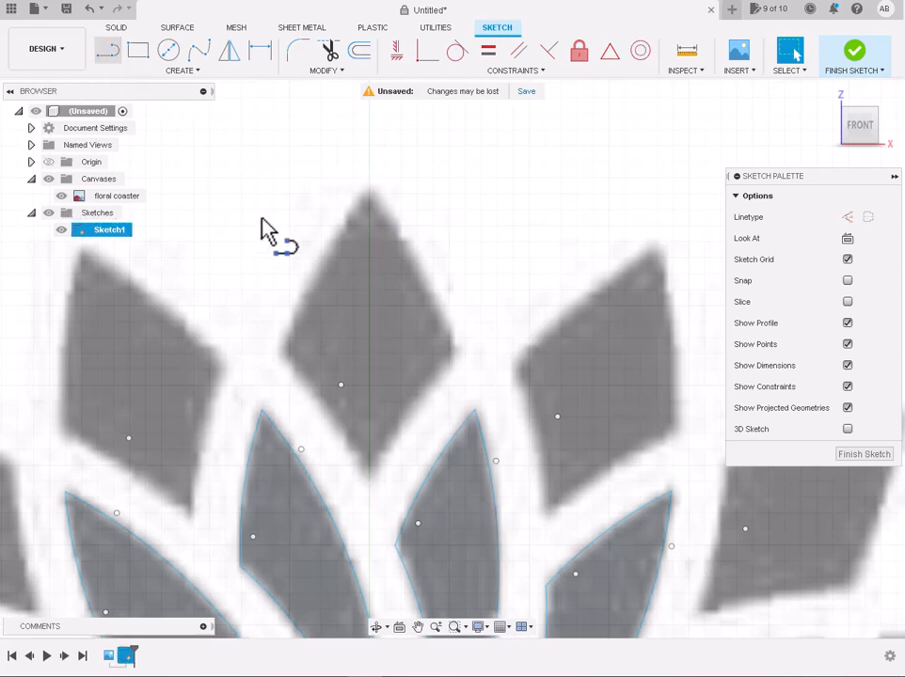
{"action": "scroll", "coordinate": [354, 276], "scroll_direction": "down", "scroll_amount": 4}
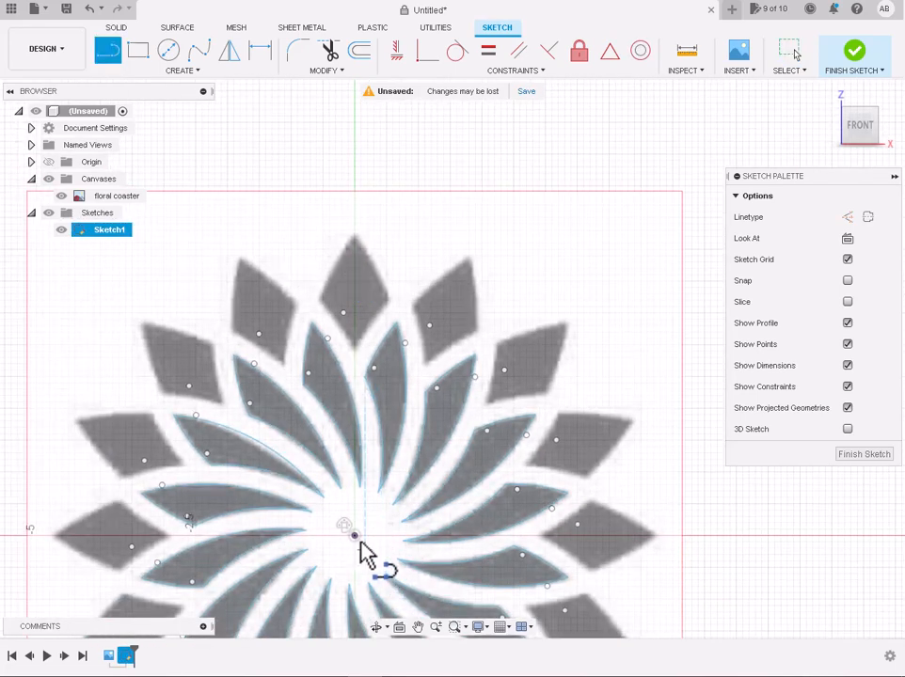
{"action": "left_click", "coordinate": [353, 535]}
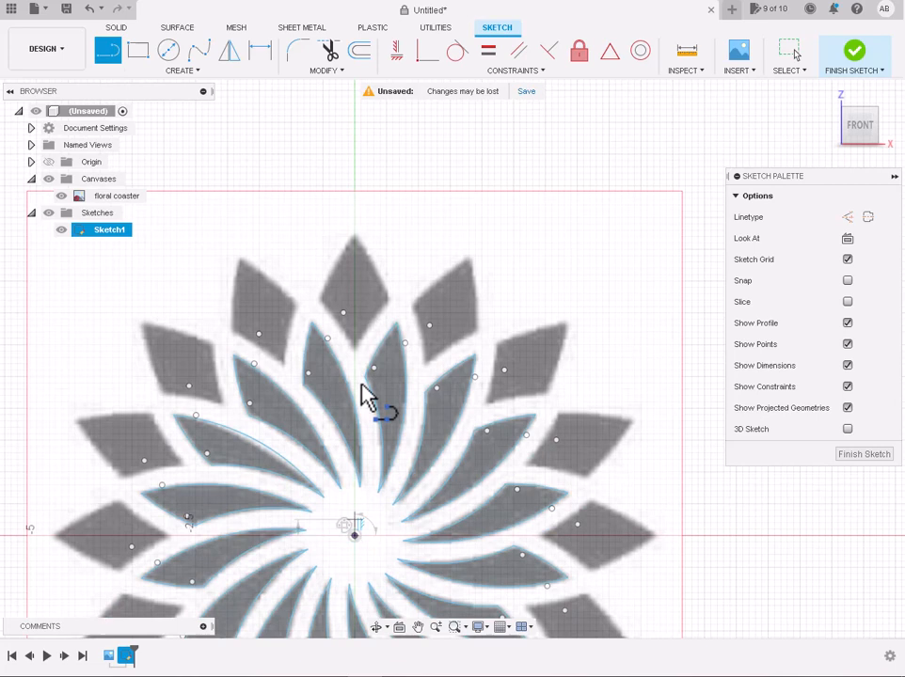
{"action": "left_click", "coordinate": [354, 219]}
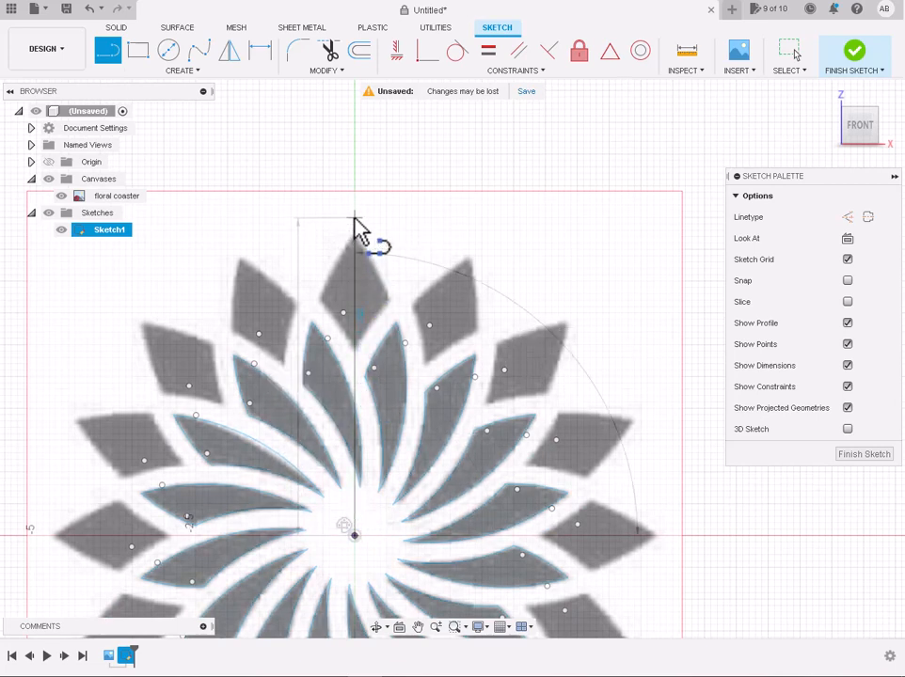
{"action": "key", "text": "Escape"}
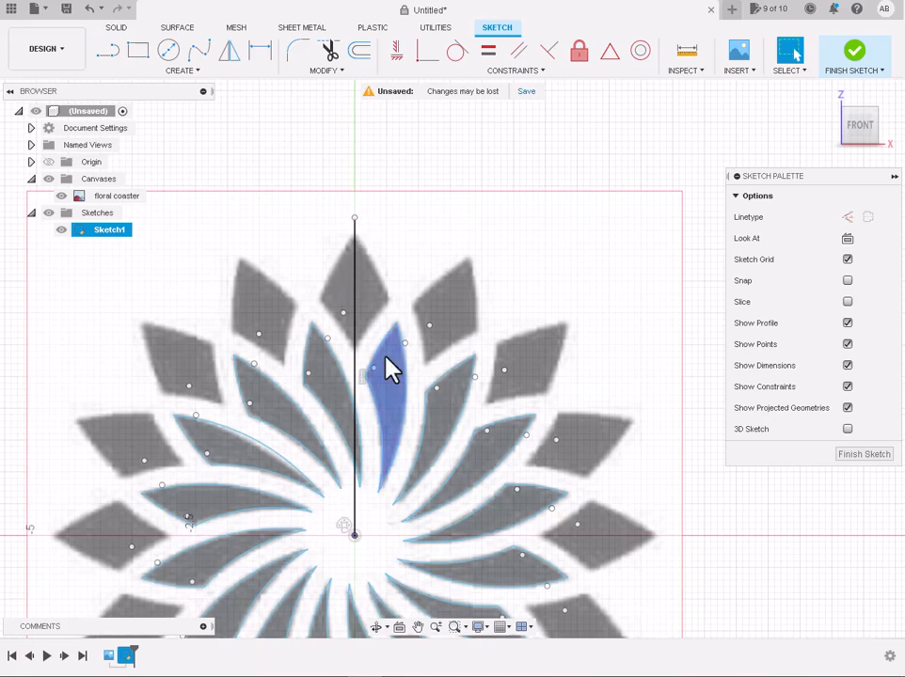
- Trace the top diamond petal's lower left edge with a 3-point arc from its bottom point on the vertical line to its left corner
{"action": "scroll", "coordinate": [386, 368], "scroll_direction": "up", "scroll_amount": 2}
{"action": "scroll", "coordinate": [362, 323], "scroll_direction": "up", "scroll_amount": 1}
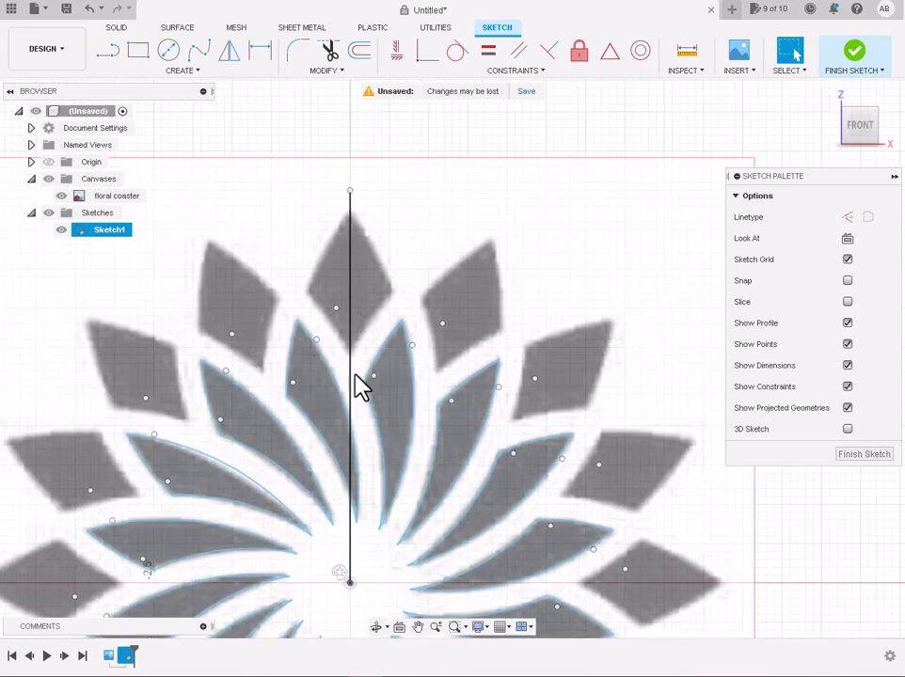
{"action": "scroll", "coordinate": [368, 625], "scroll_direction": "up", "scroll_amount": 2}
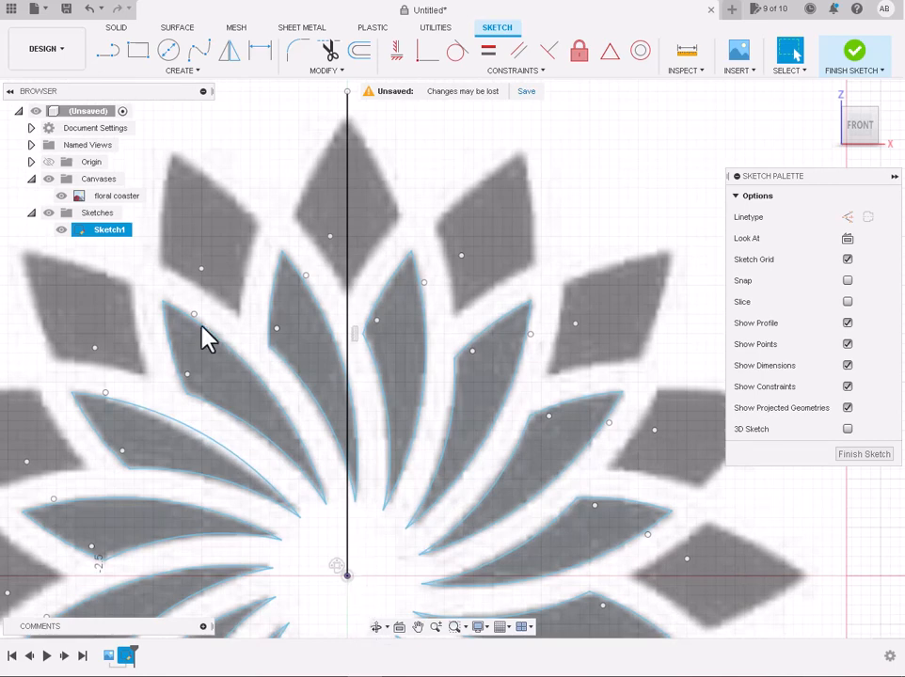
{"action": "left_click", "coordinate": [184, 71]}
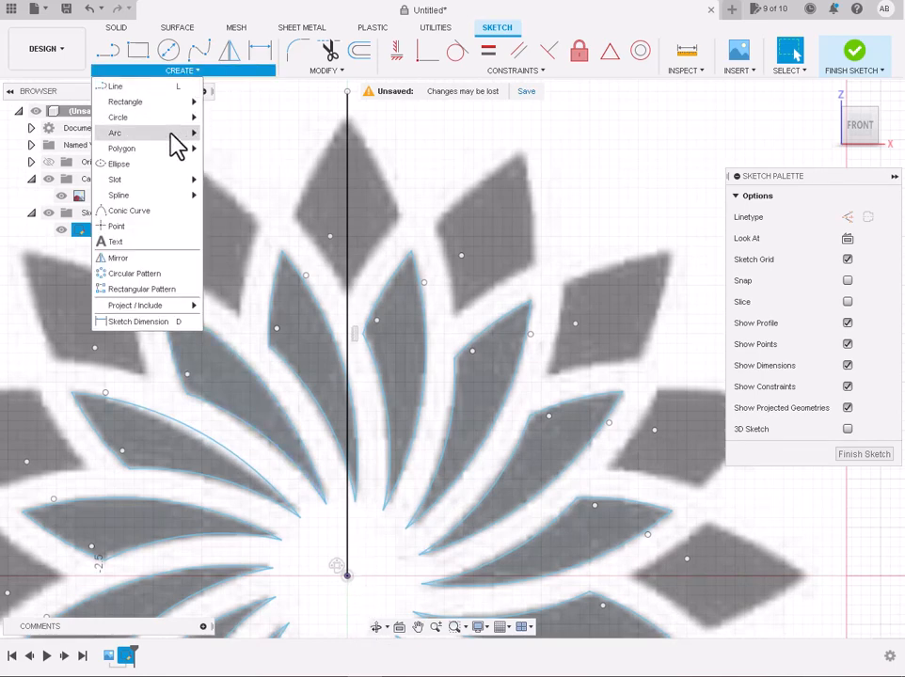
{"action": "mouse_move", "coordinate": [184, 133]}
{"action": "left_click", "coordinate": [218, 134]}
{"action": "scroll", "coordinate": [357, 127], "scroll_direction": "up", "scroll_amount": 2}
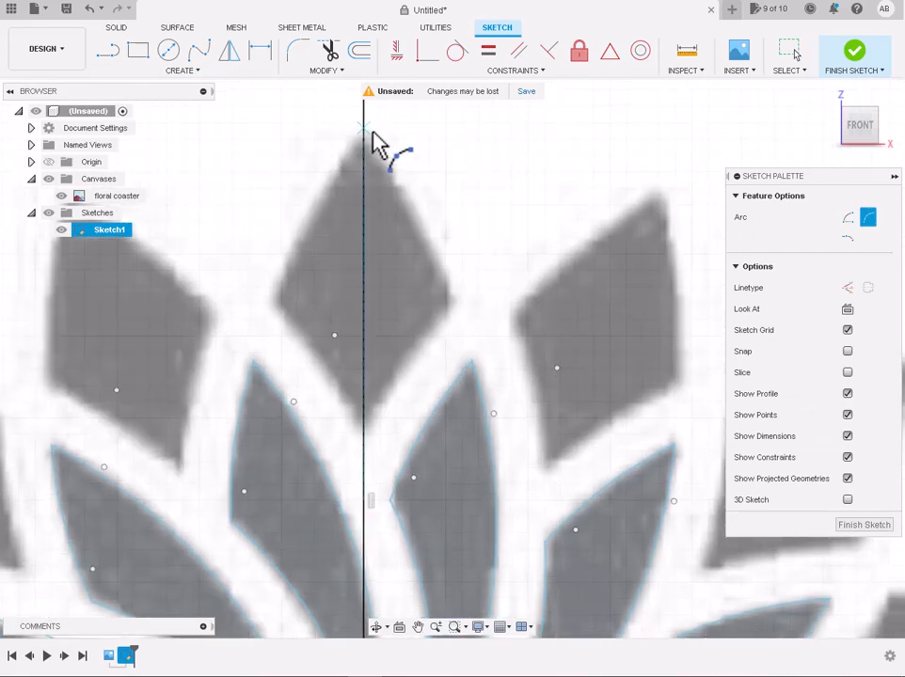
{"action": "scroll", "coordinate": [376, 146], "scroll_direction": "up", "scroll_amount": 2}
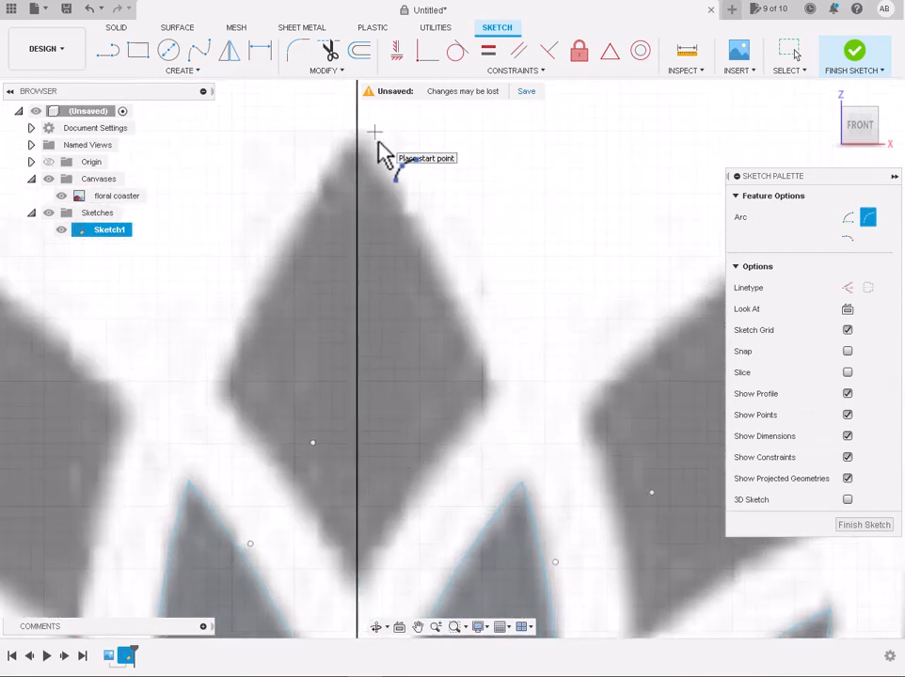
{"action": "left_click", "coordinate": [356, 583]}
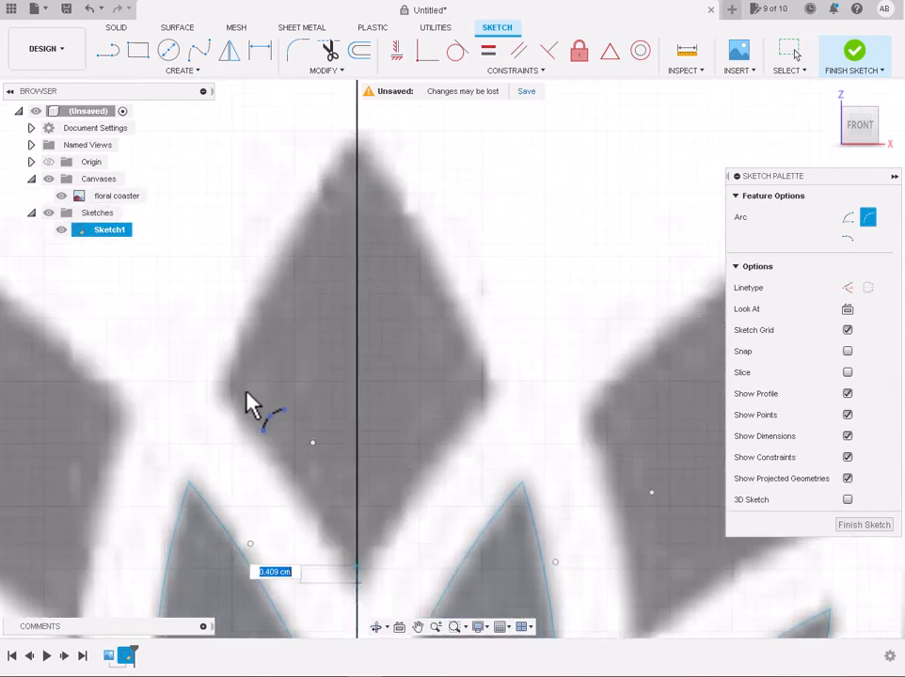
{"action": "left_click", "coordinate": [222, 391]}
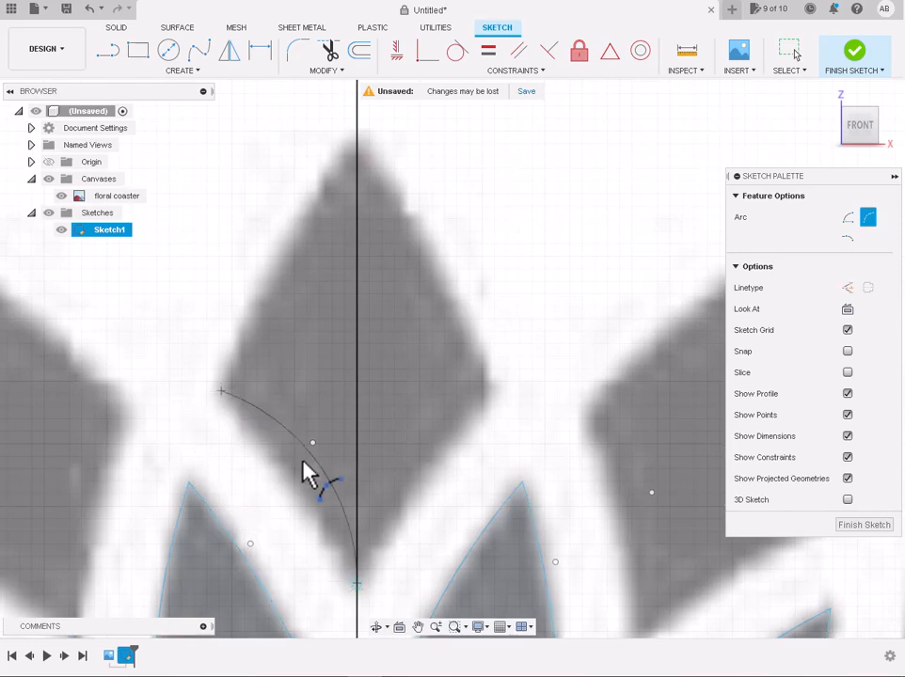
{"action": "left_click", "coordinate": [296, 488]}
- Trace the top diamond petal's upper left edge with a 3-point arc from the left corner to the tip on the vertical line
{"action": "left_click", "coordinate": [221, 391]}
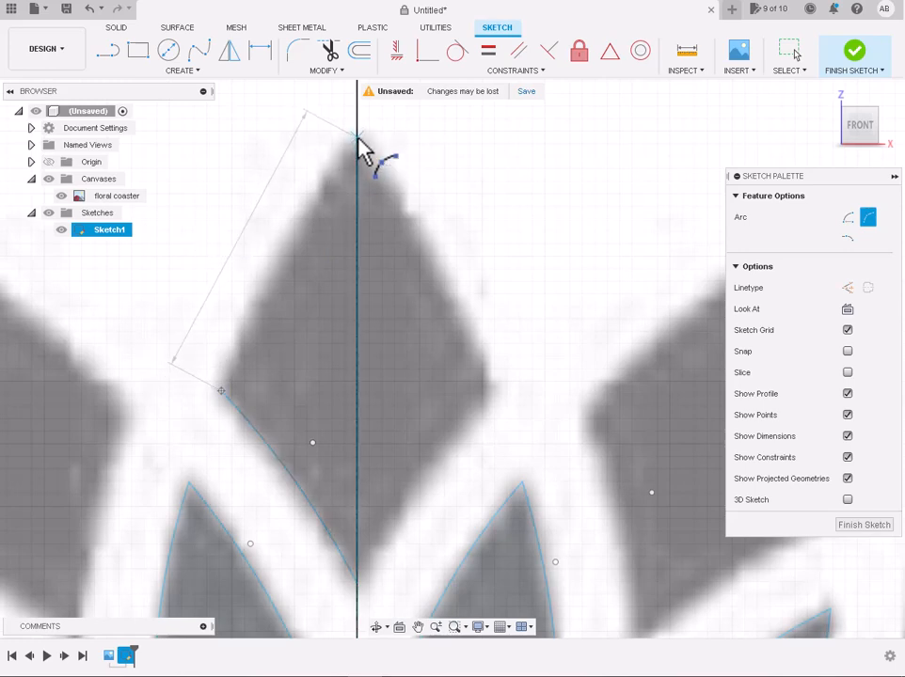
{"action": "left_click", "coordinate": [358, 139]}
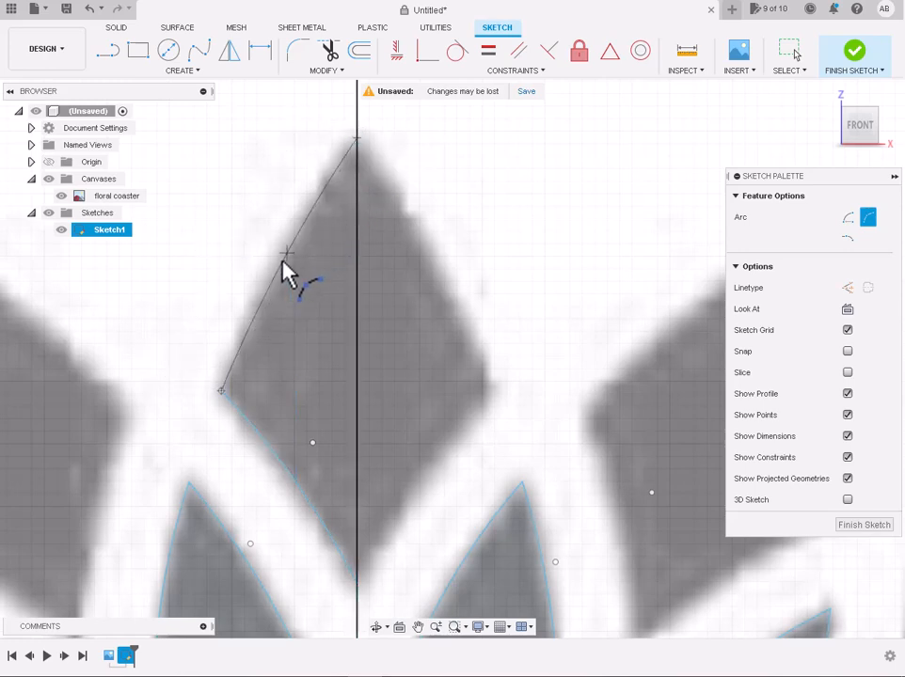
{"action": "left_click", "coordinate": [276, 273]}
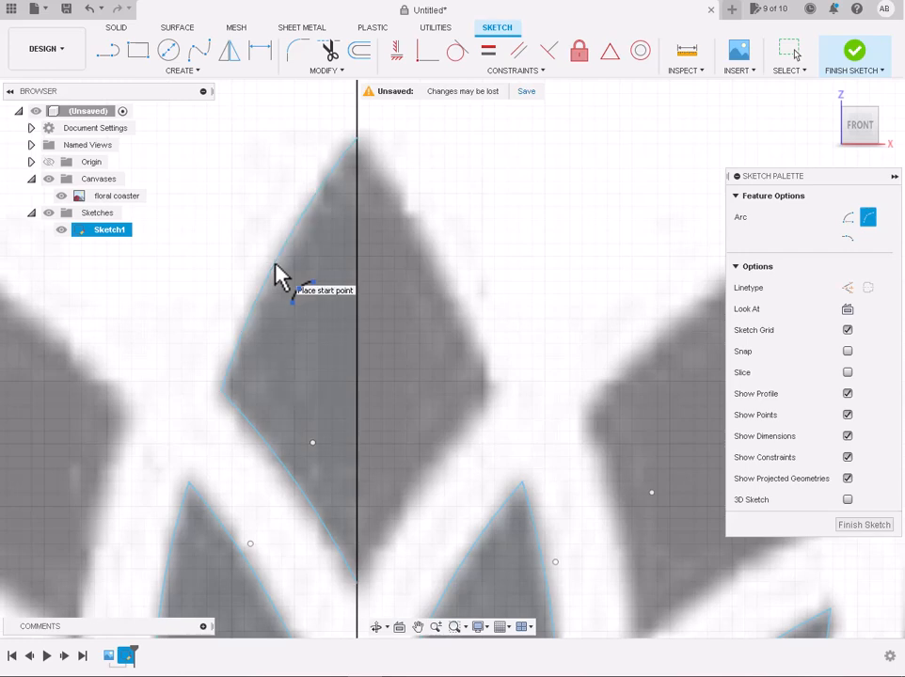
{"action": "key", "text": "Escape"}
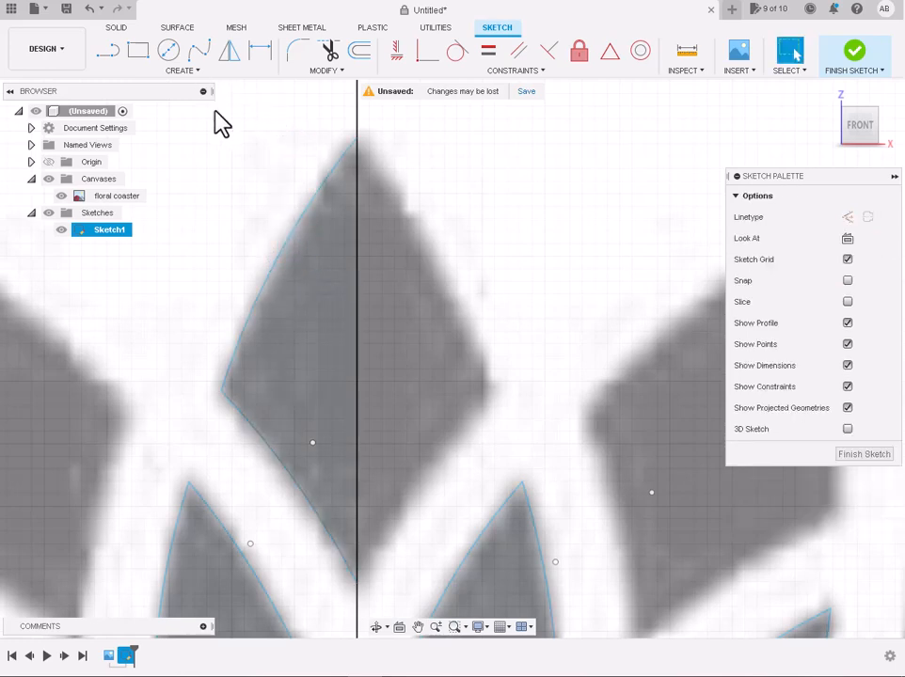
- Mirror the top diamond petal's two left arcs across the vertical line, and delete that line
{"action": "left_click", "coordinate": [280, 263]}
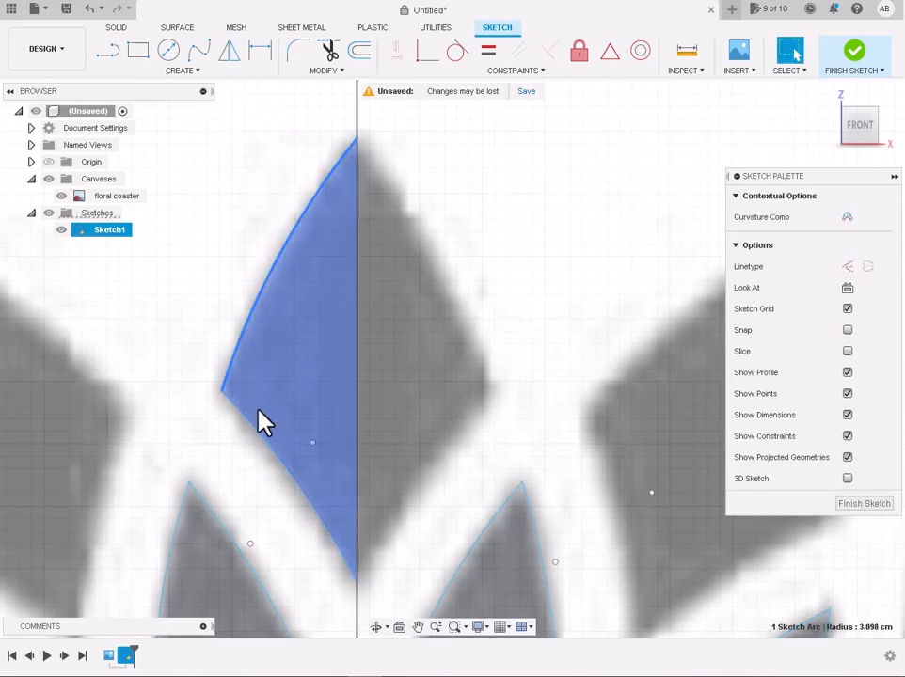
{"action": "left_click", "coordinate": [250, 429], "text": "shift"}
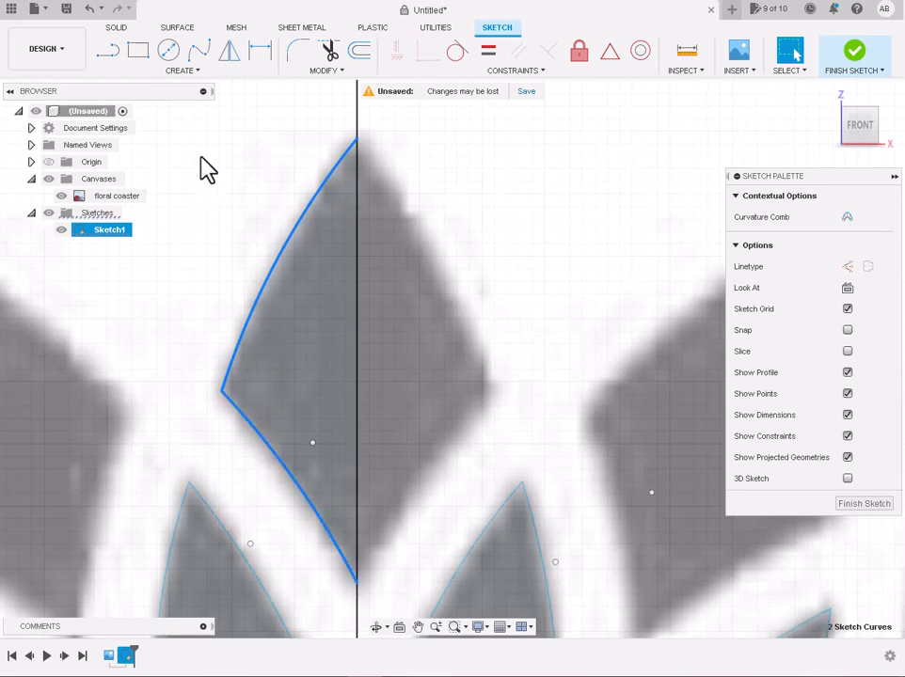
{"action": "left_click", "coordinate": [230, 52]}
{"action": "left_click", "coordinate": [801, 218]}
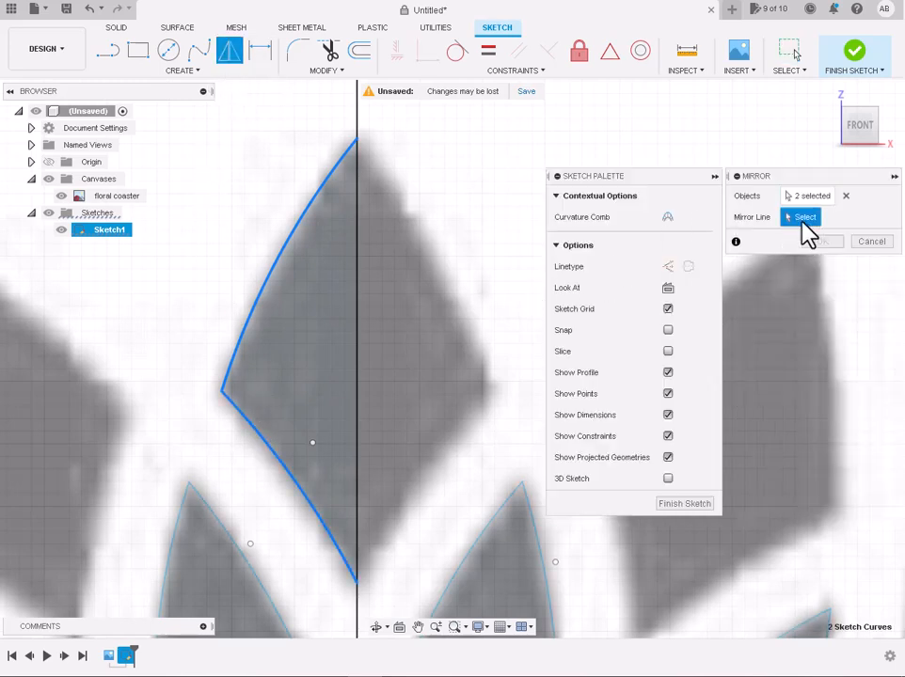
{"action": "left_click", "coordinate": [365, 313]}
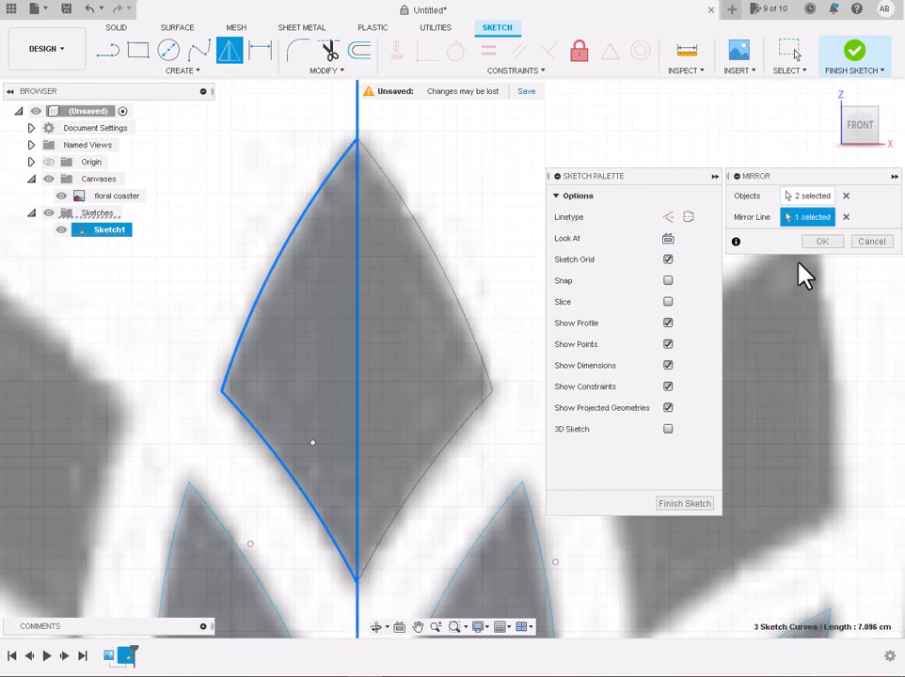
{"action": "key", "text": "Return"}
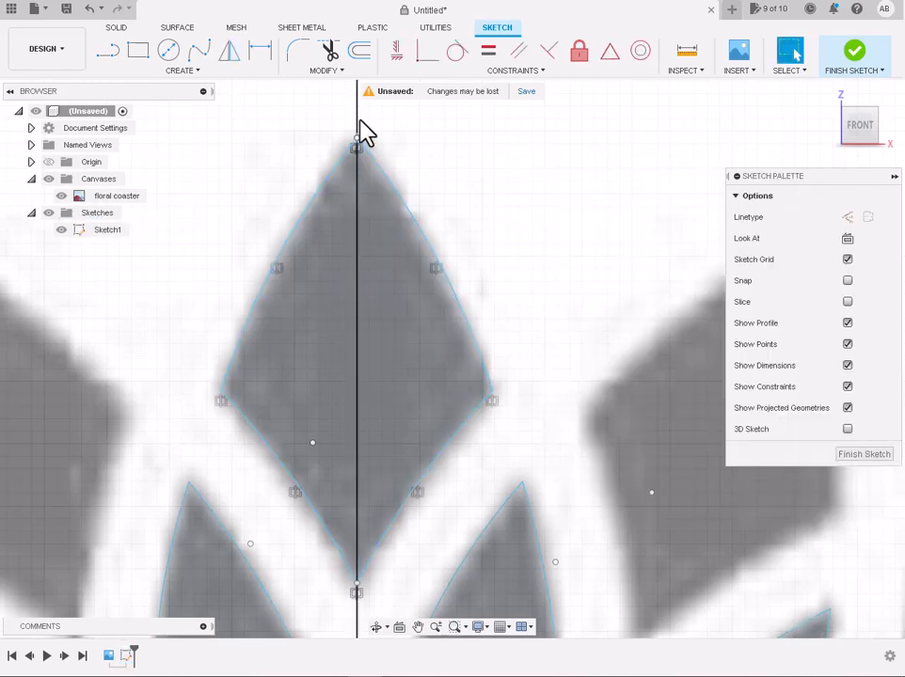
{"action": "left_click", "coordinate": [358, 117]}
{"action": "key", "text": "Escape"}
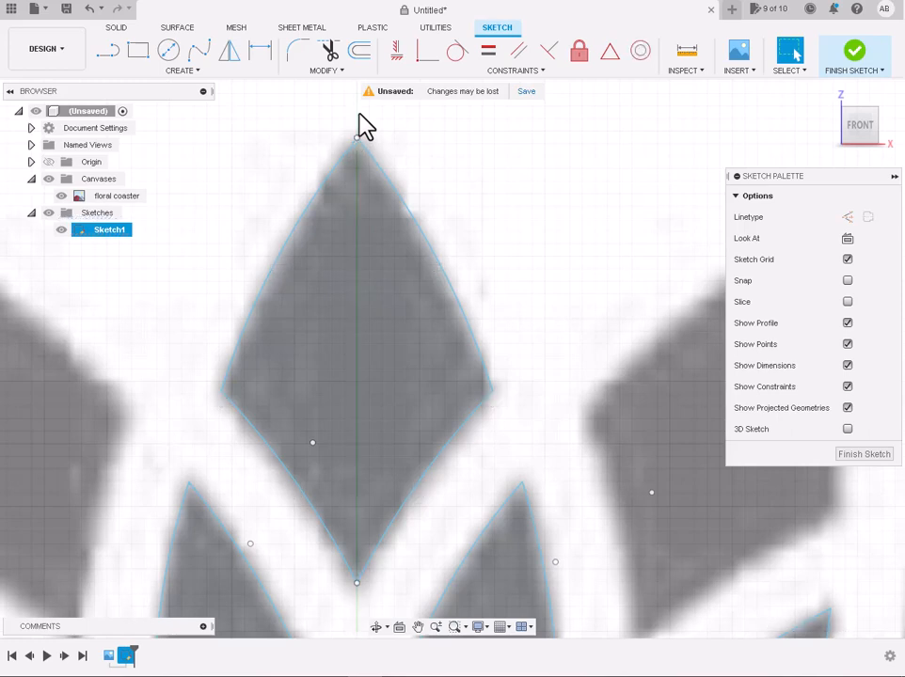
- Fillet the top diamond petal's left and right corners with a 0.125 cm radius
{"action": "left_click", "coordinate": [298, 51]}
{"action": "left_click", "coordinate": [224, 392]}
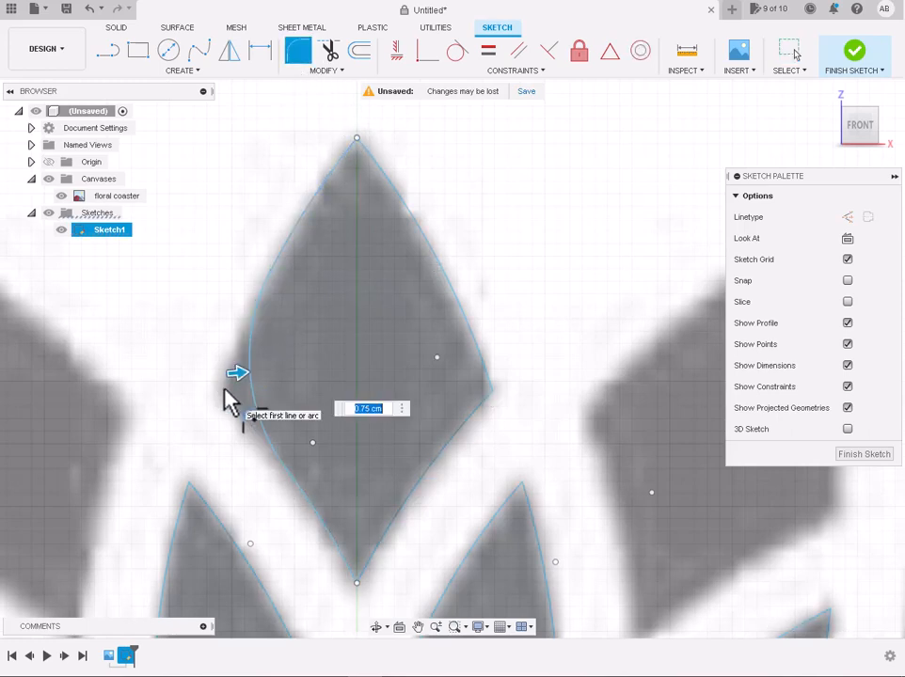
{"action": "left_click_drag", "start_coordinate": [237, 373], "coordinate": [217, 370]}
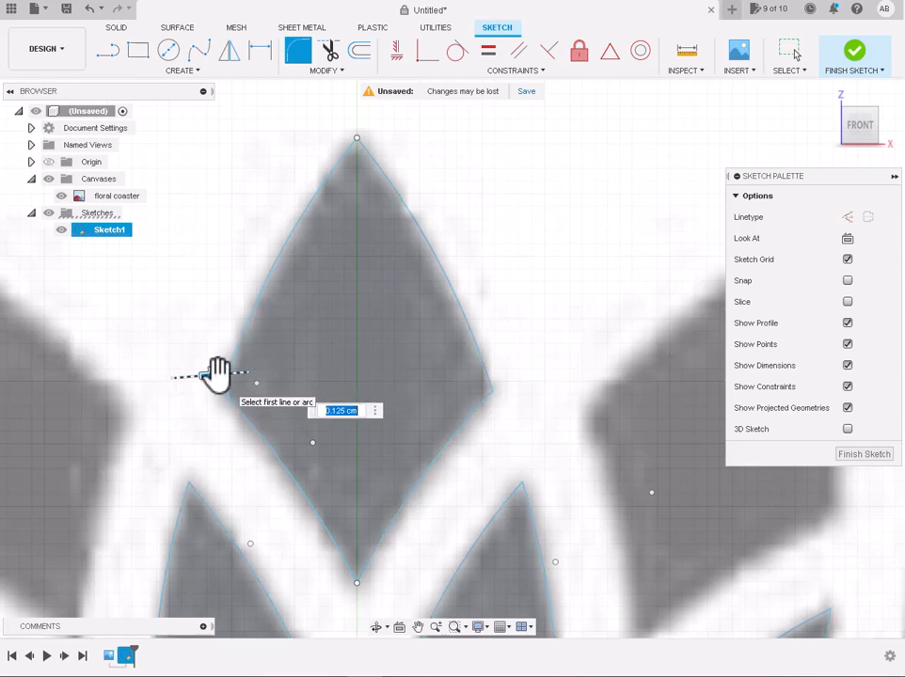
{"action": "key", "text": "Return"}
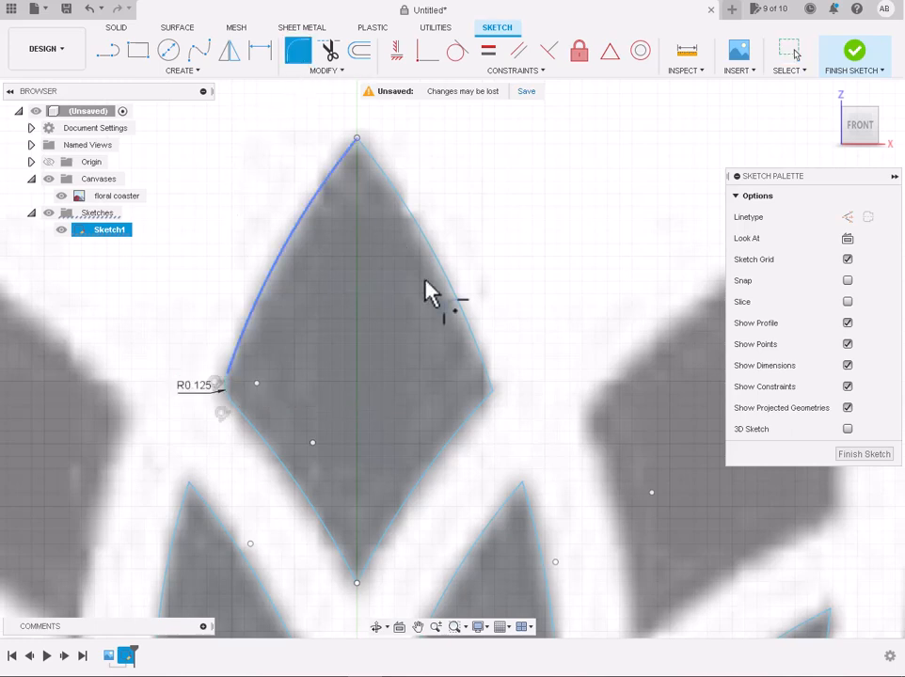
{"action": "left_click", "coordinate": [492, 392]}
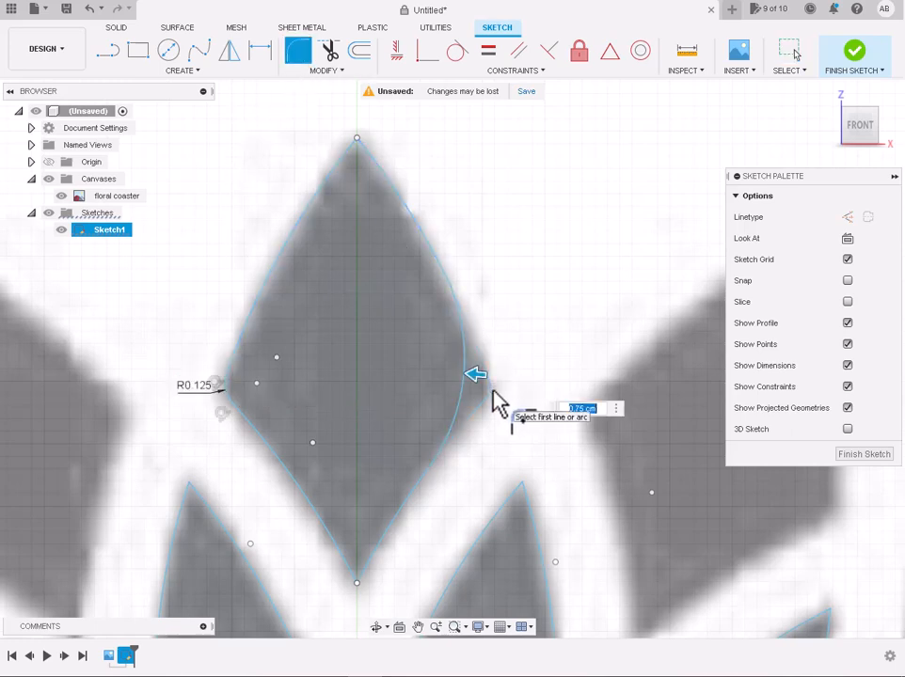
{"action": "key", "text": "Return"}
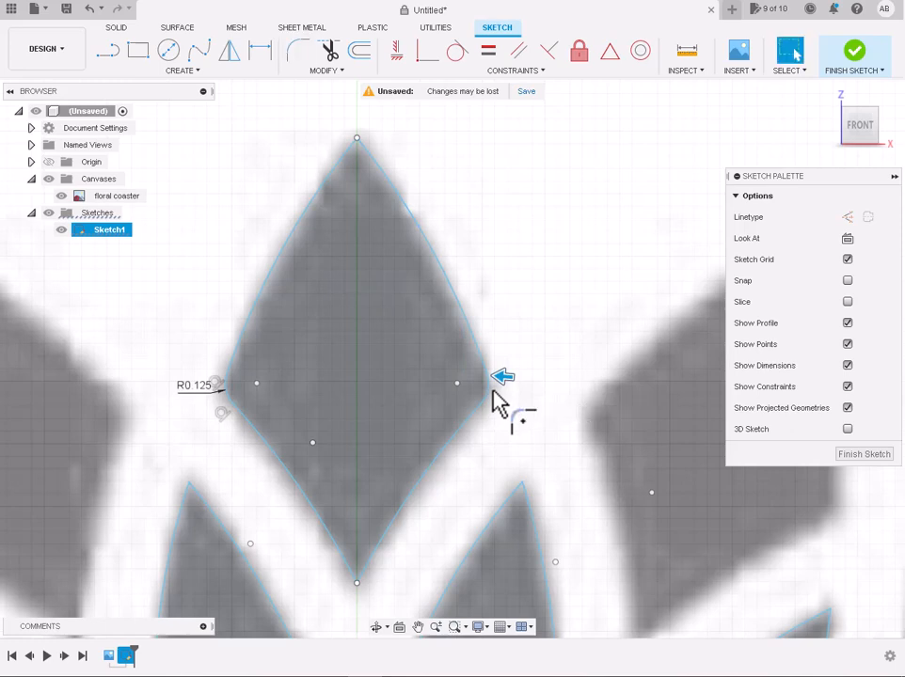
{"action": "key", "text": "Escape"}
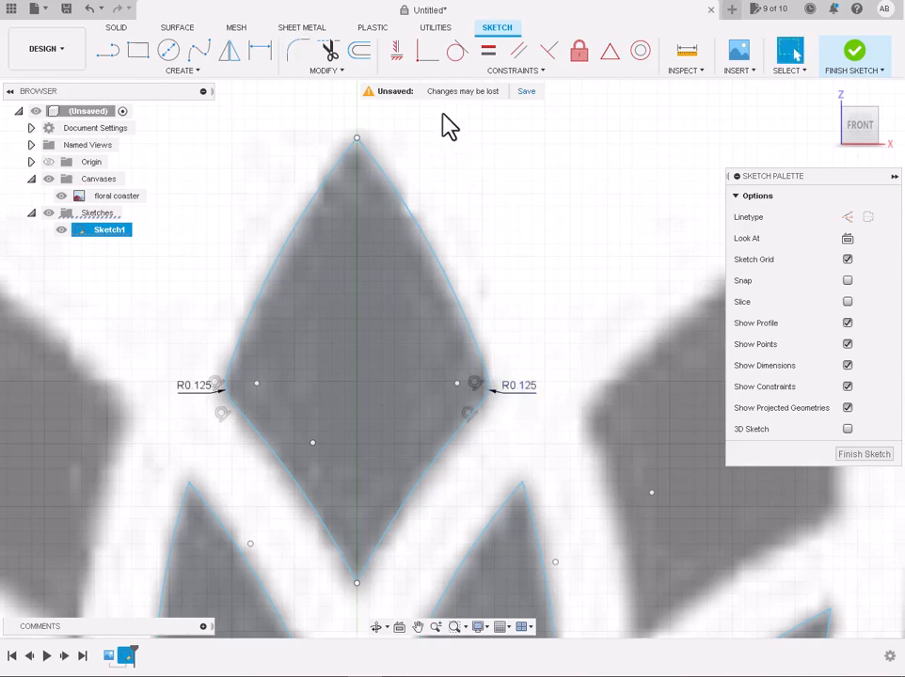
- Fillet the top diamond petal's upper tip with a 0.025 cm radius
{"action": "left_click", "coordinate": [298, 51]}
{"action": "left_click", "coordinate": [357, 147]}
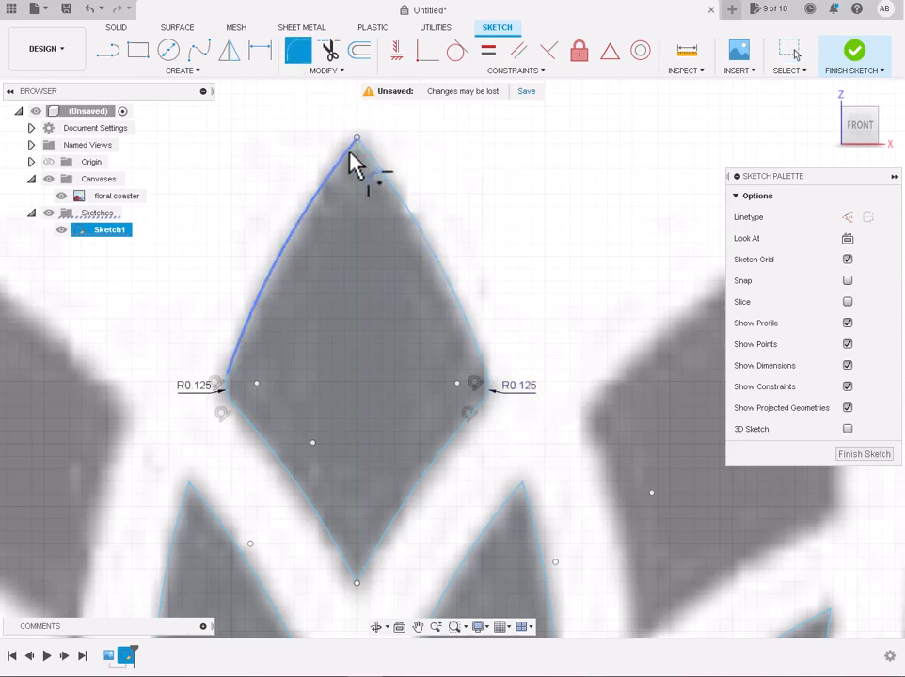
{"action": "left_click", "coordinate": [374, 169]}
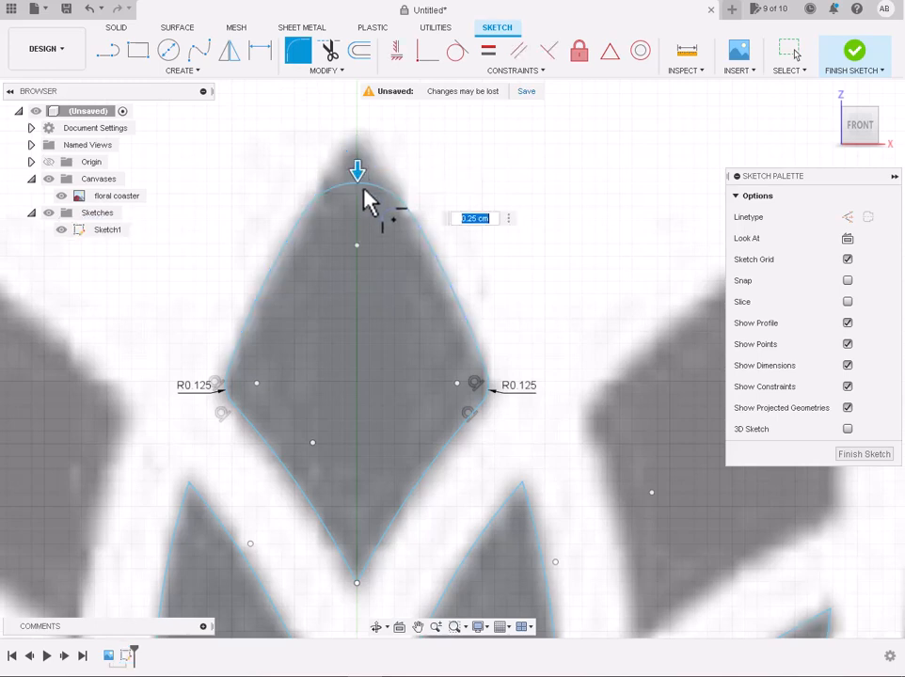
{"action": "left_click_drag", "start_coordinate": [357, 165], "coordinate": [365, 122]}
{"action": "key", "text": "Escape"}
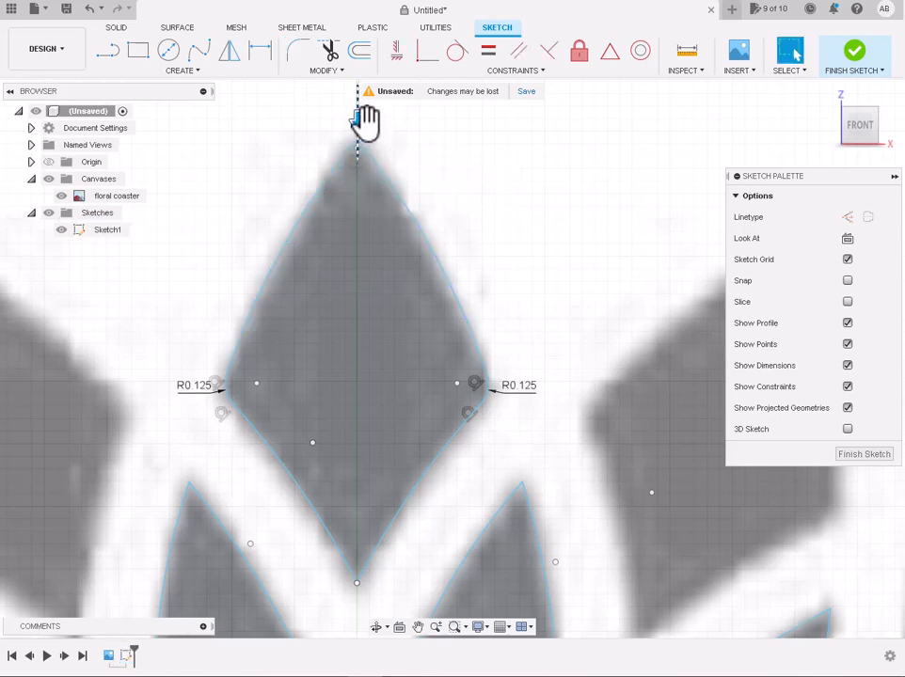
- Pattern the top diamond petal's seven curves circularly around the origin as a full distribution with a quantity of 16
{"action": "left_click", "coordinate": [327, 303]}
{"action": "scroll", "coordinate": [327, 303], "scroll_direction": "down", "scroll_amount": 8}
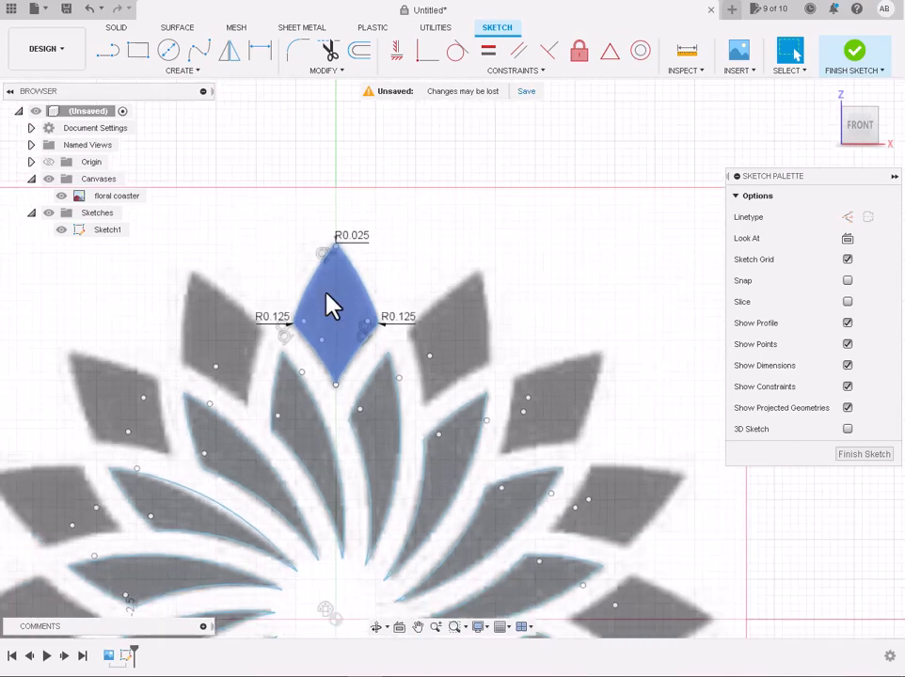
{"action": "scroll", "coordinate": [331, 303], "scroll_direction": "down", "scroll_amount": 5}
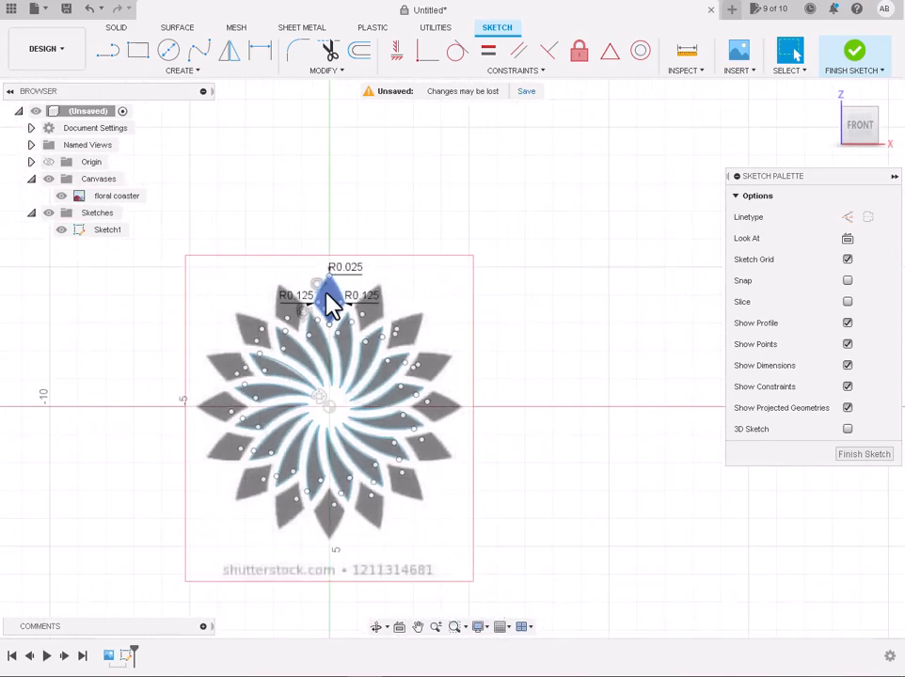
{"action": "scroll", "coordinate": [319, 442], "scroll_direction": "up", "scroll_amount": 3}
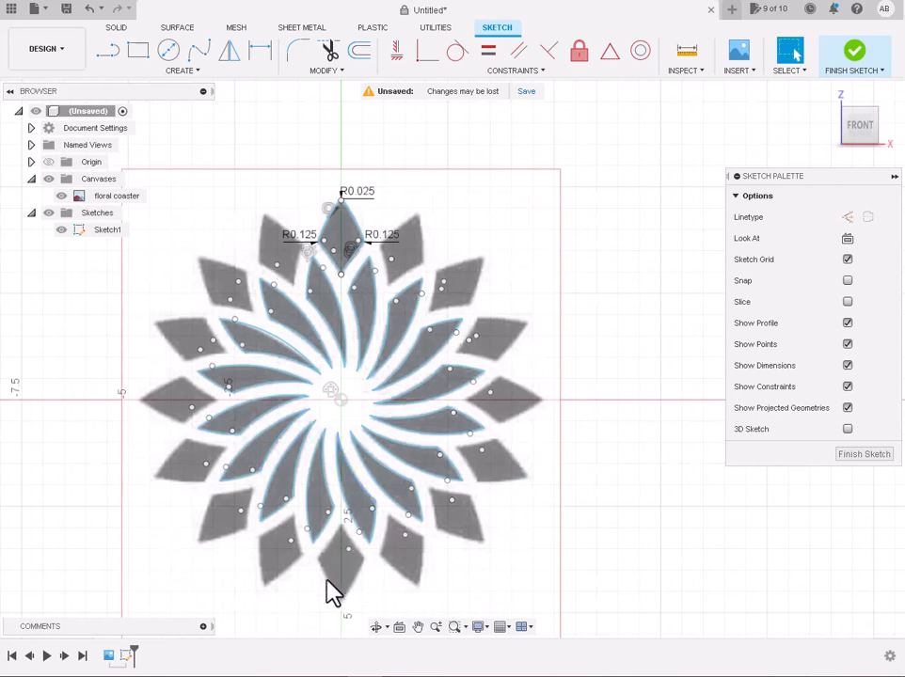
{"action": "scroll", "coordinate": [329, 592], "scroll_direction": "up", "scroll_amount": 1}
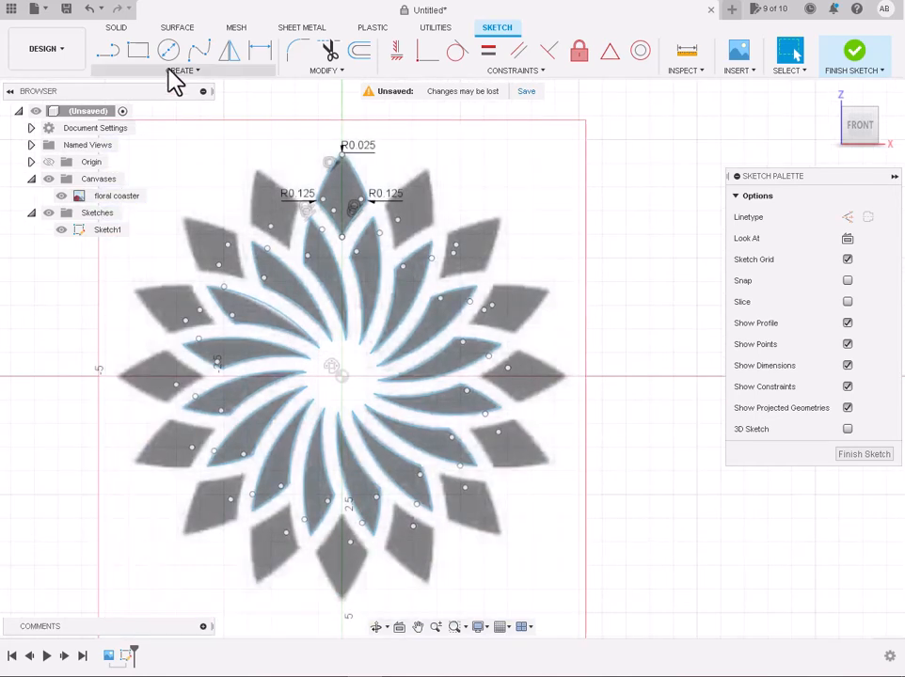
{"action": "left_click", "coordinate": [175, 73]}
{"action": "mouse_move", "coordinate": [169, 132]}
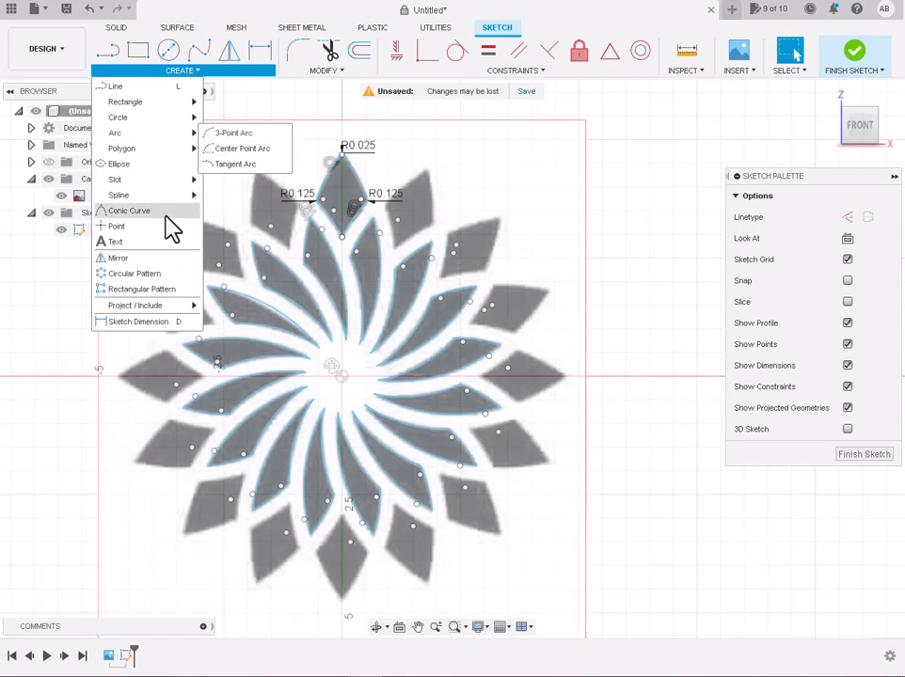
{"action": "left_click", "coordinate": [154, 275]}
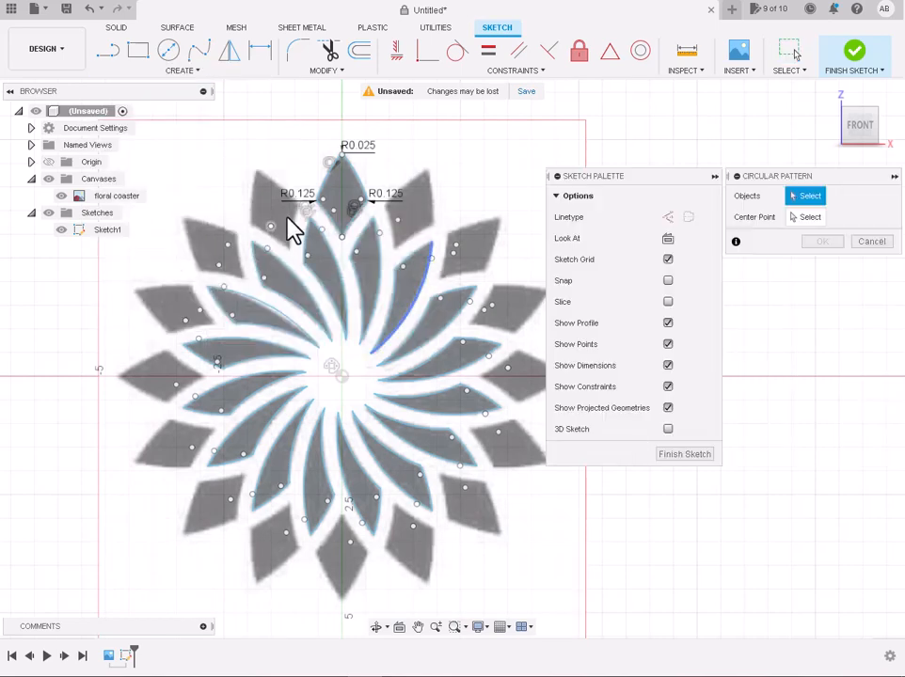
{"action": "double_click", "coordinate": [328, 198]}
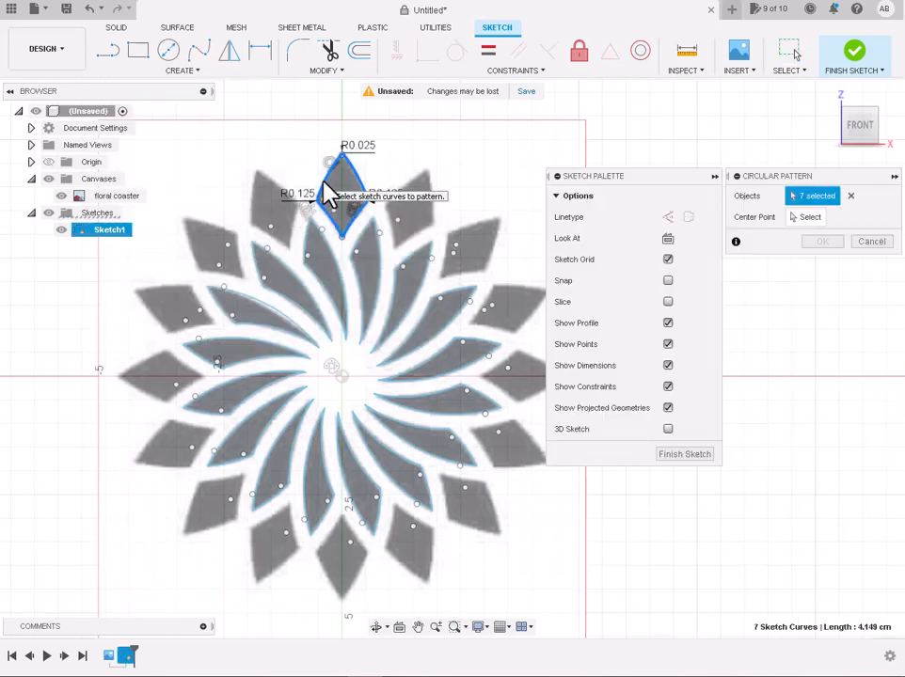
{"action": "left_click", "coordinate": [765, 222]}
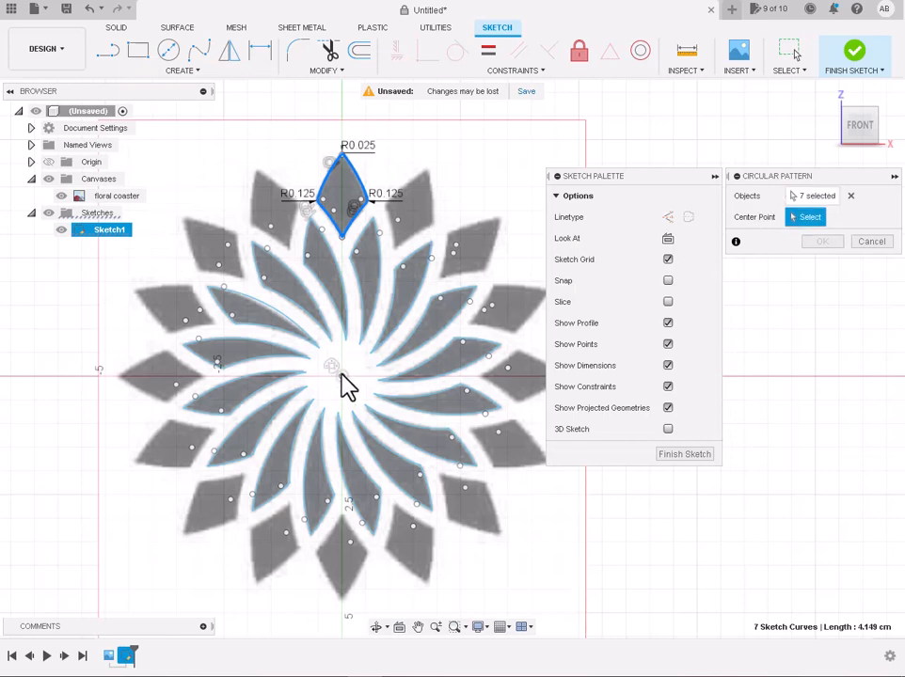
{"action": "left_click", "coordinate": [342, 375]}
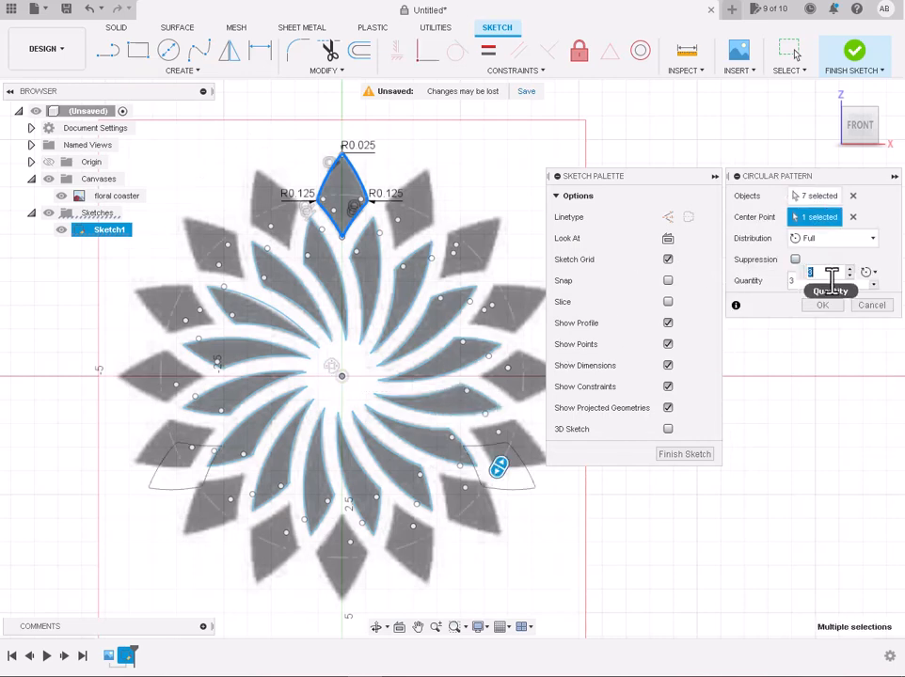
{"action": "type", "text": "16"}
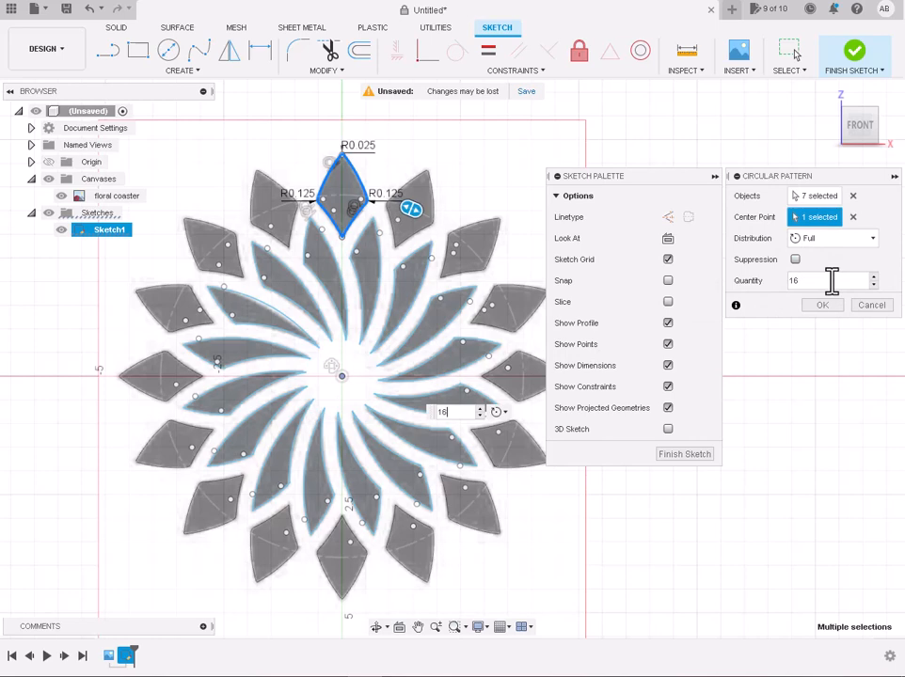
{"action": "key", "text": "Return"}
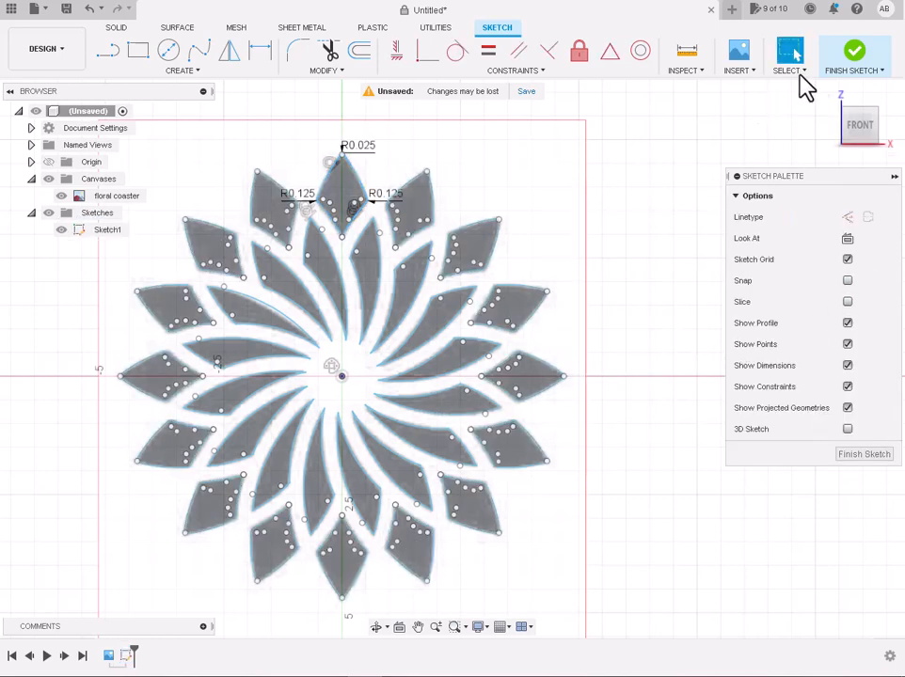
- Finish the sketch, hide the floral coaster canvas to check the traced petal outlines, and show it again
{"action": "left_click", "coordinate": [855, 54]}
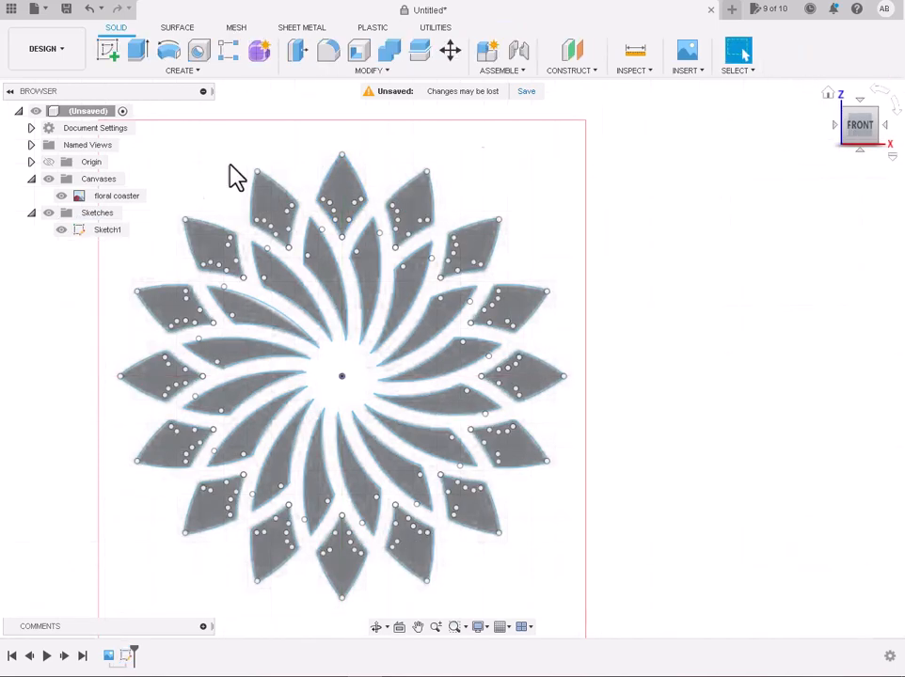
{"action": "left_click", "coordinate": [61, 195]}
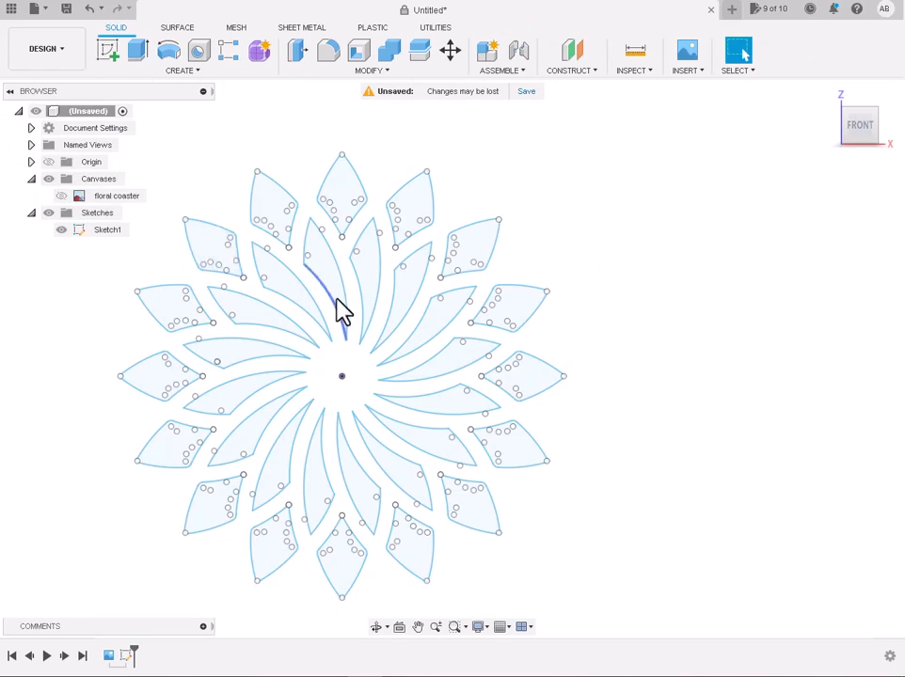
{"action": "left_click", "coordinate": [62, 197]}
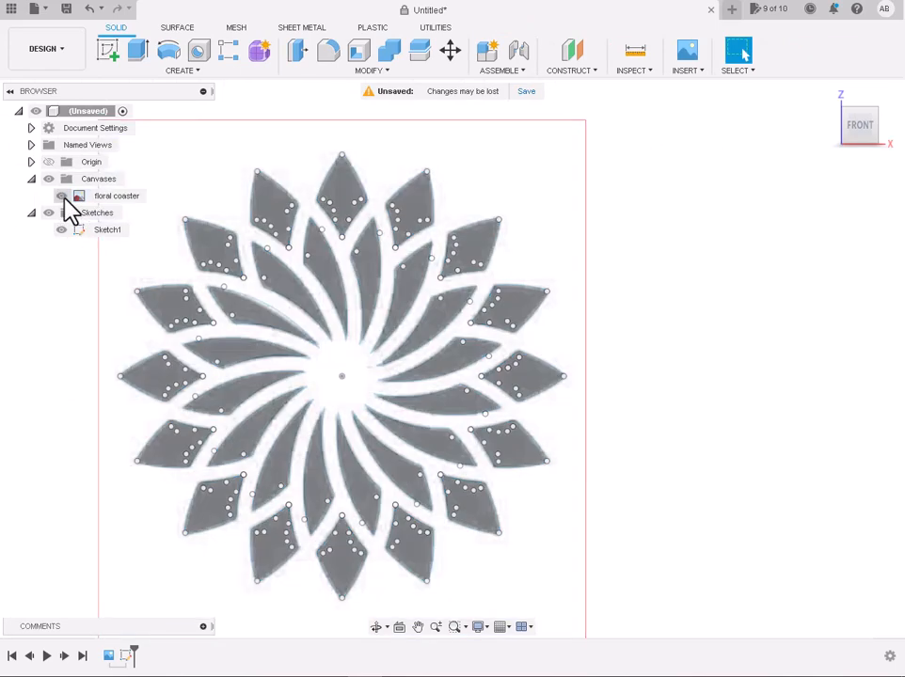
- Reopen the petal sketch for editing and draw a 10 cm diameter circle centred on the origin around all petals
{"action": "right_click", "coordinate": [92, 230]}
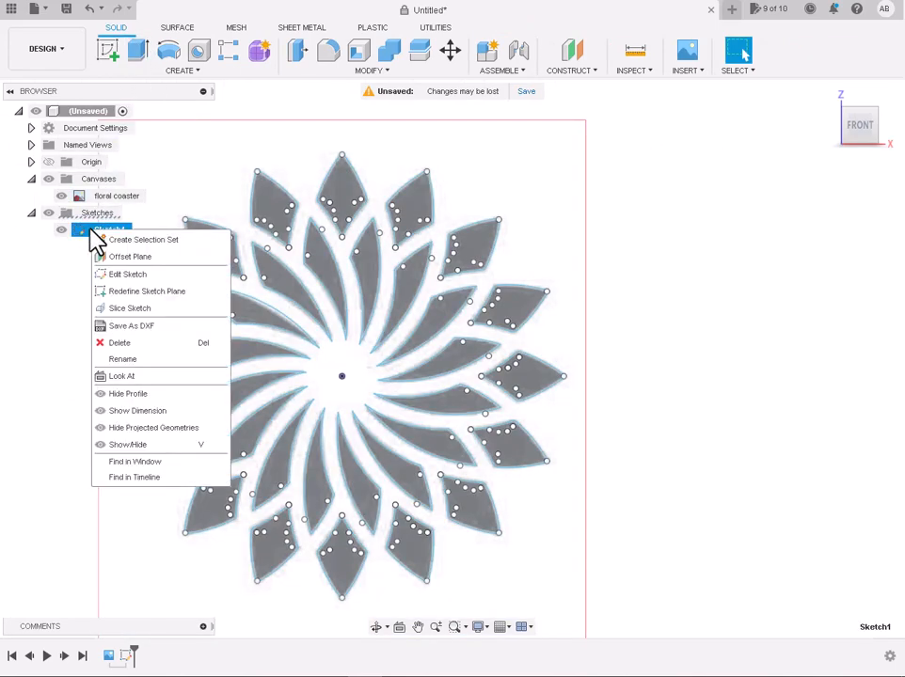
{"action": "left_click", "coordinate": [117, 273]}
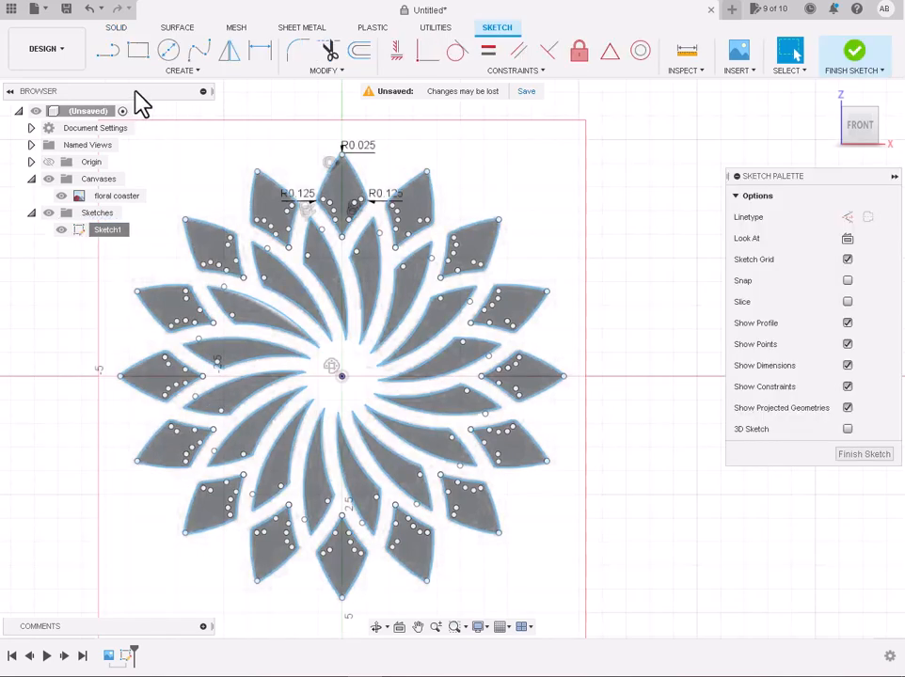
{"action": "left_click", "coordinate": [168, 49]}
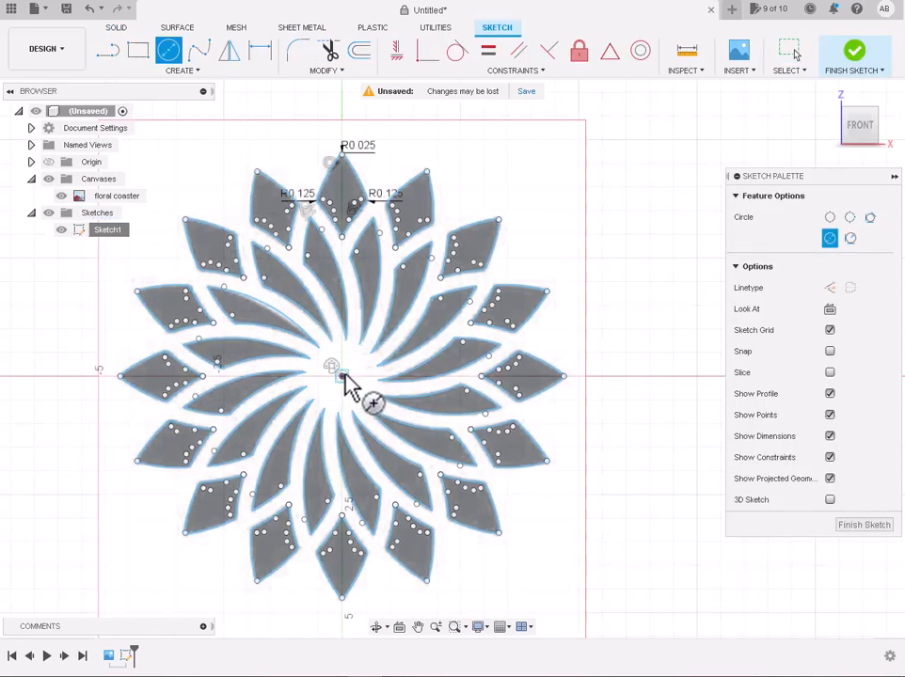
{"action": "left_click", "coordinate": [342, 377]}
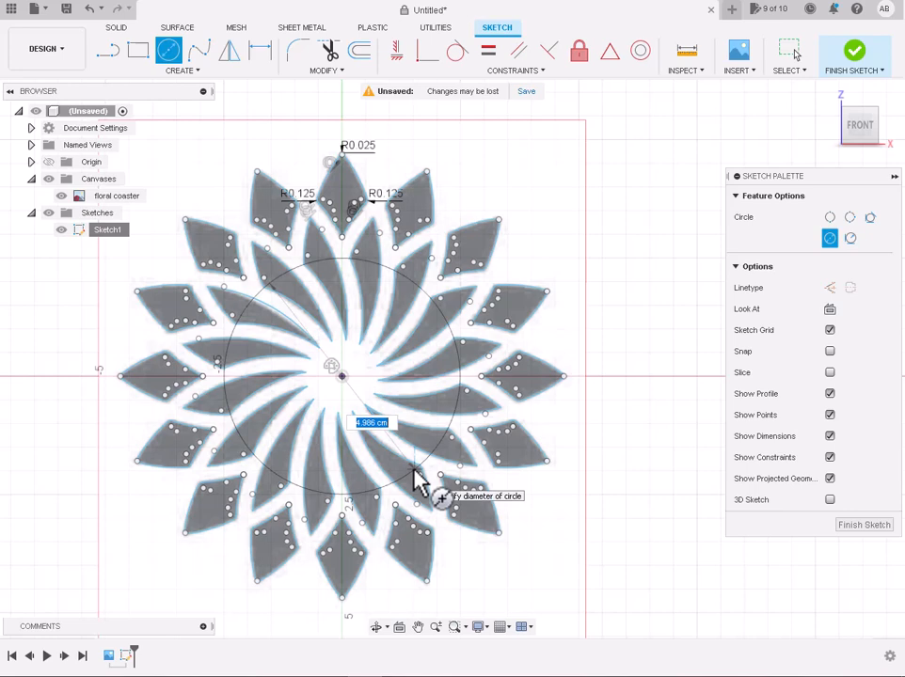
{"action": "type", "text": "10"}
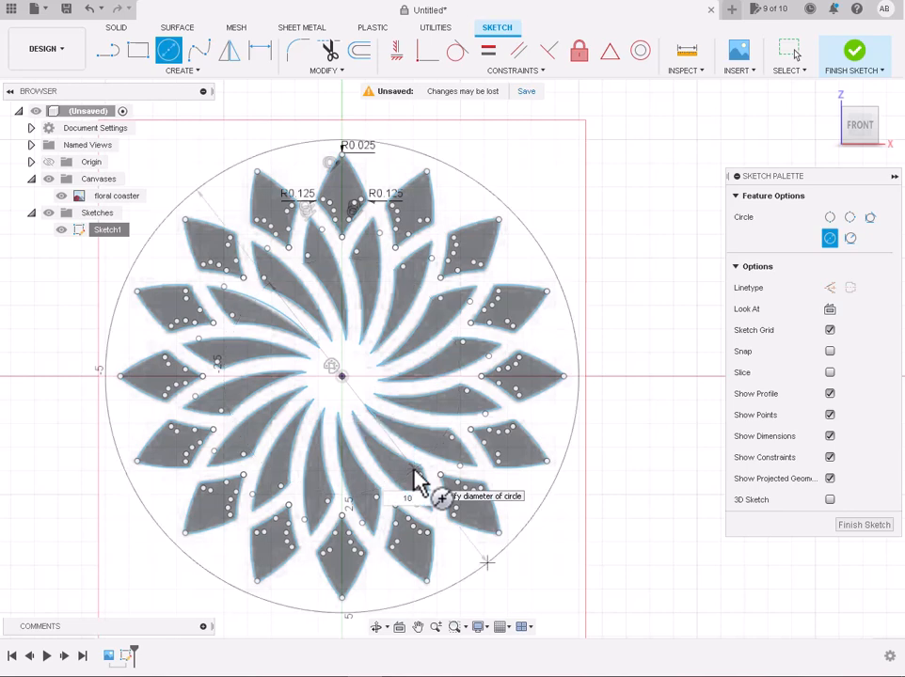
{"action": "key", "text": "Return"}
{"action": "key", "text": "Escape"}
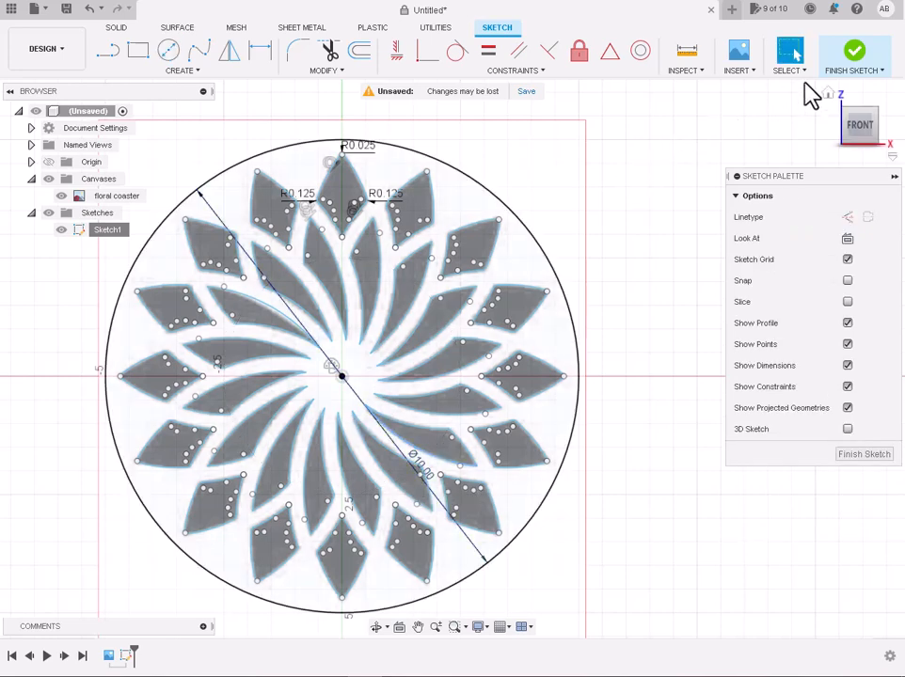
- Finish the sketch and extrude the coaster profile between the petals and the outer circle 0.2 cm as a new body
{"action": "left_click", "coordinate": [852, 61]}
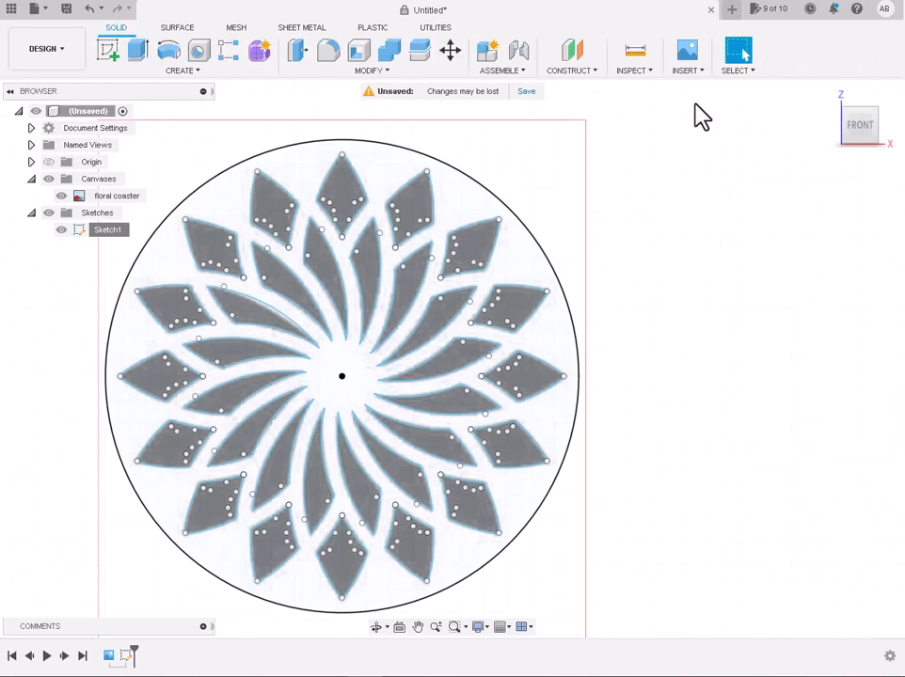
{"action": "left_click", "coordinate": [533, 263]}
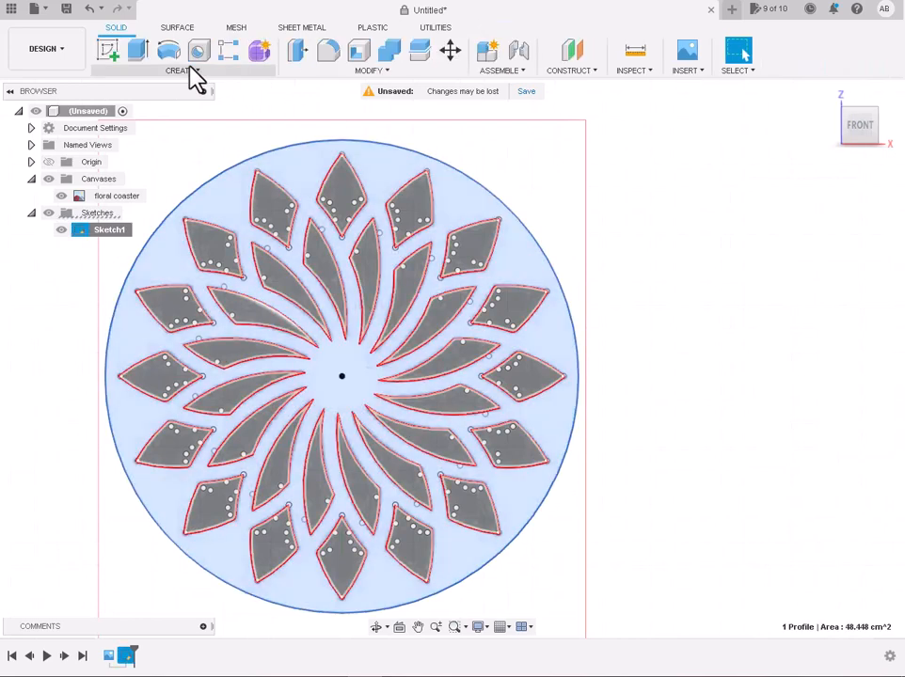
{"action": "left_click", "coordinate": [138, 56]}
{"action": "type", "text": "0."}
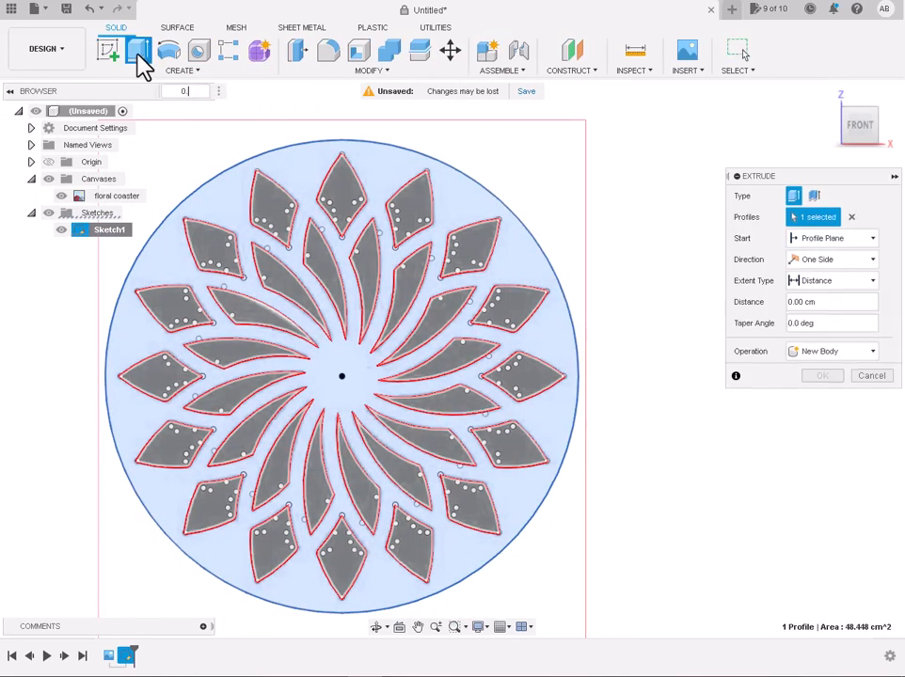
{"action": "type", "text": "2"}
{"action": "key", "text": "Return"}
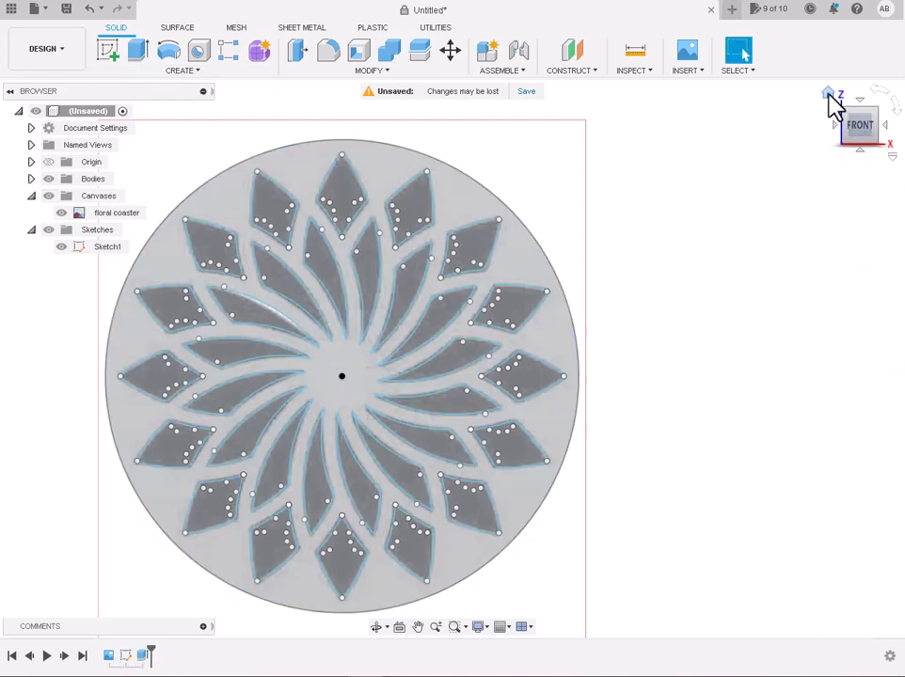
- Hide the petal sketch and the floral coaster canvas, leaving only the coaster body to inspect
{"action": "left_click", "coordinate": [832, 100]}
{"action": "scroll", "coordinate": [704, 320], "scroll_direction": "up", "scroll_amount": 2}
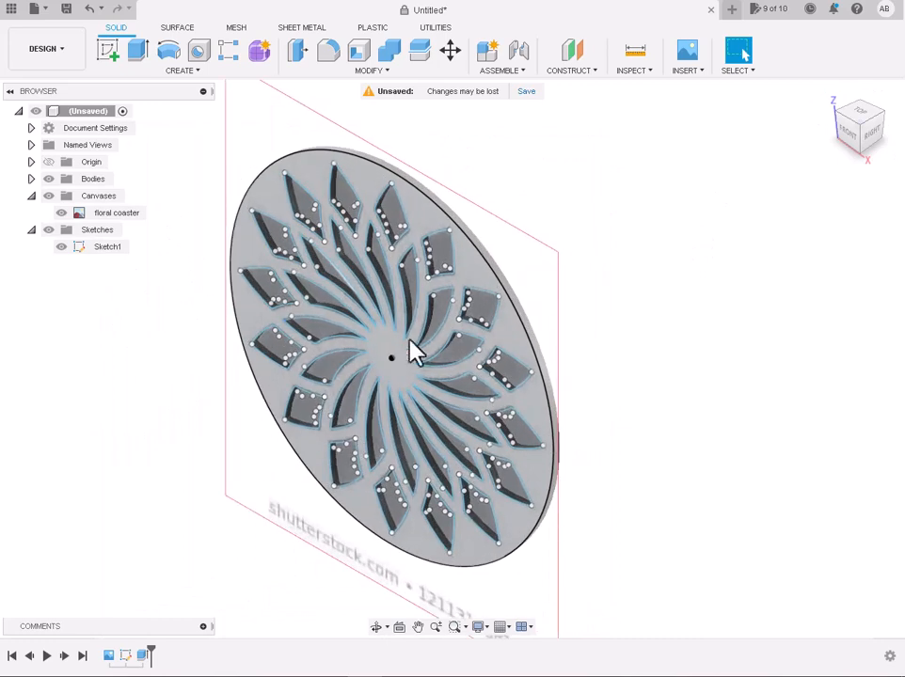
{"action": "left_click", "coordinate": [61, 247]}
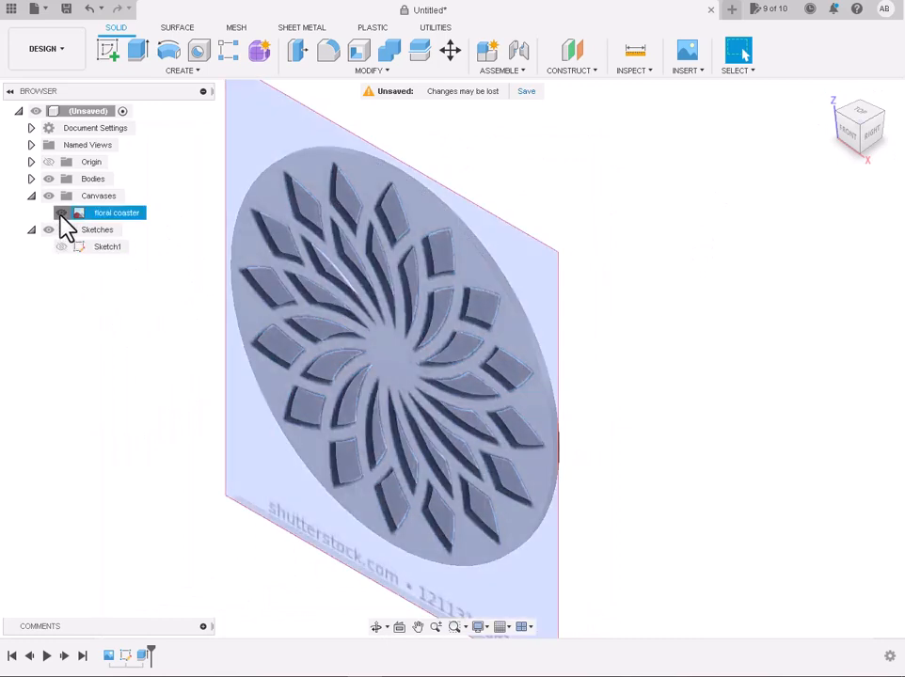
{"action": "left_click", "coordinate": [61, 213]}
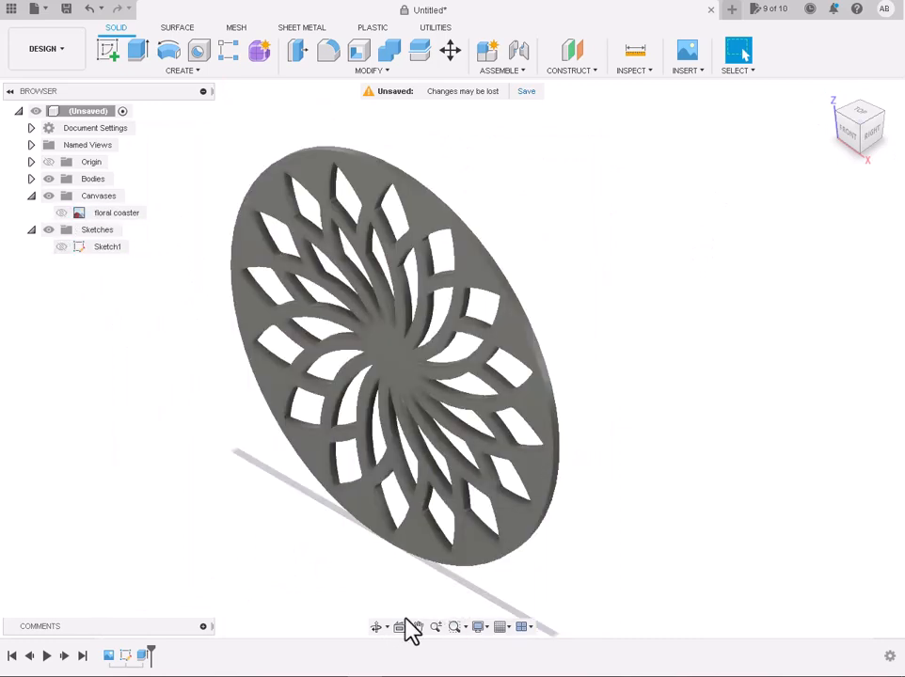
{"action": "left_click", "coordinate": [376, 627]}
{"action": "left_click_drag", "start_coordinate": [450, 515], "coordinate": [510, 472]}
{"action": "left_click", "coordinate": [741, 52]}
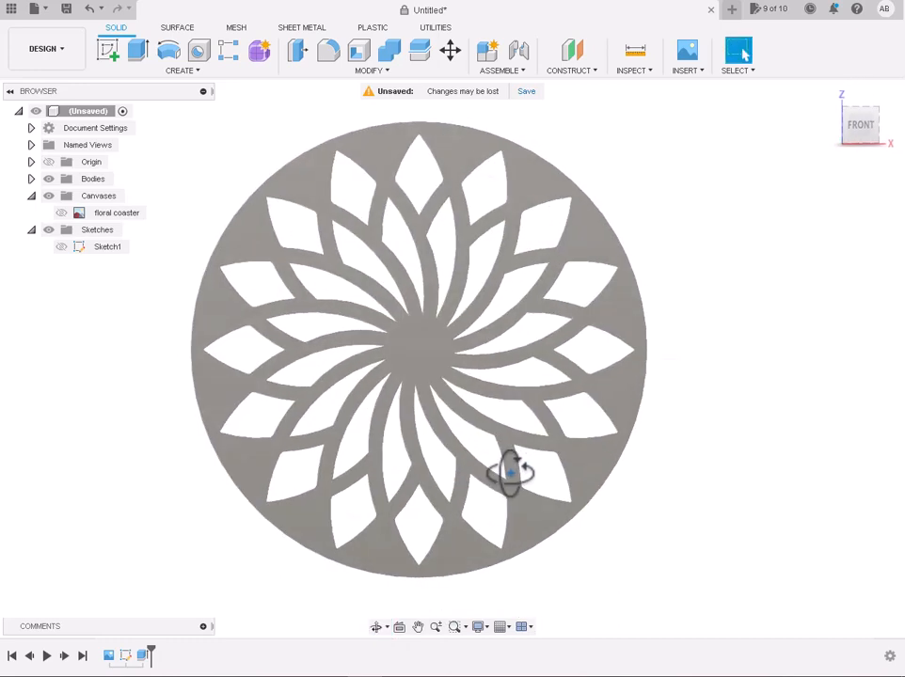